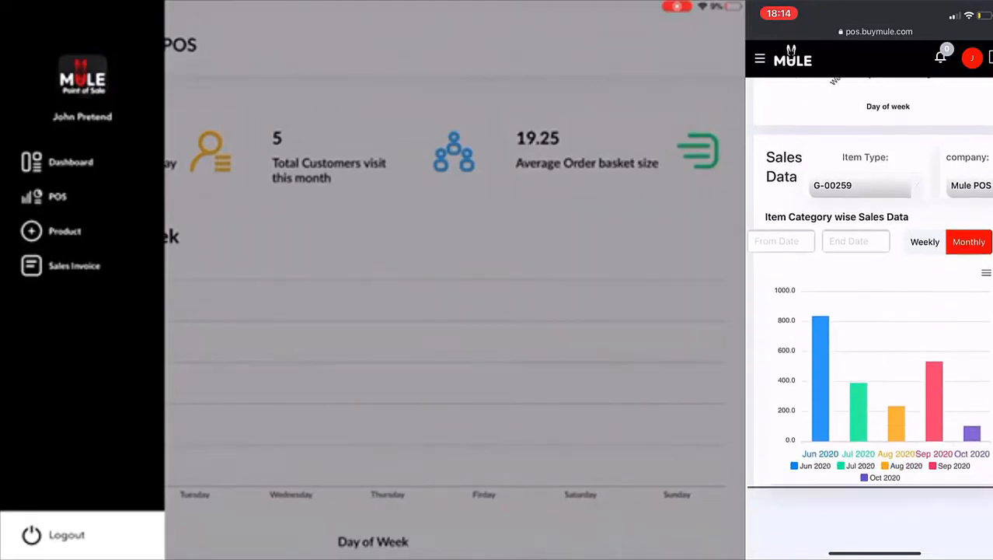
Open the point-of-sale screen on the tablet and in the web app
click(58, 197)
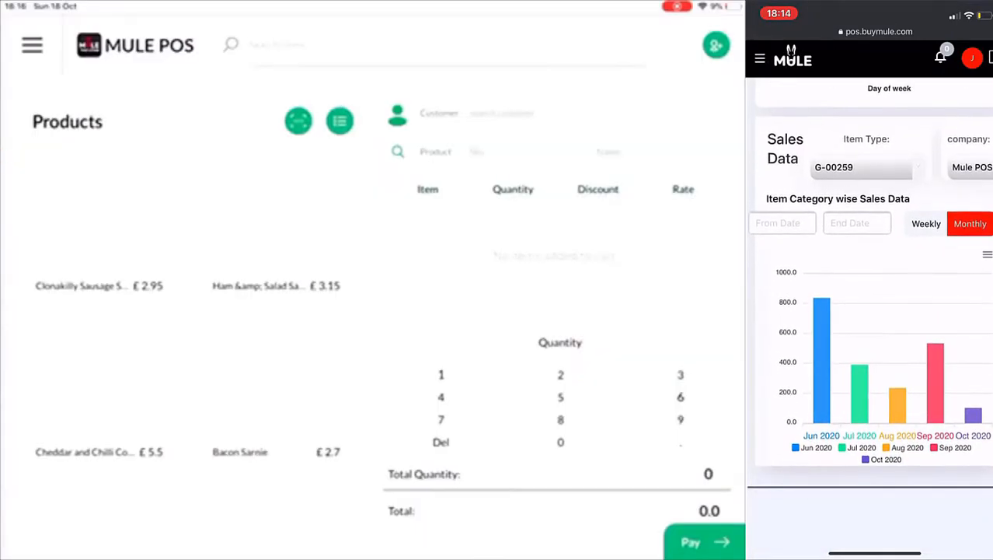
scroll(869, 311, up, 10)
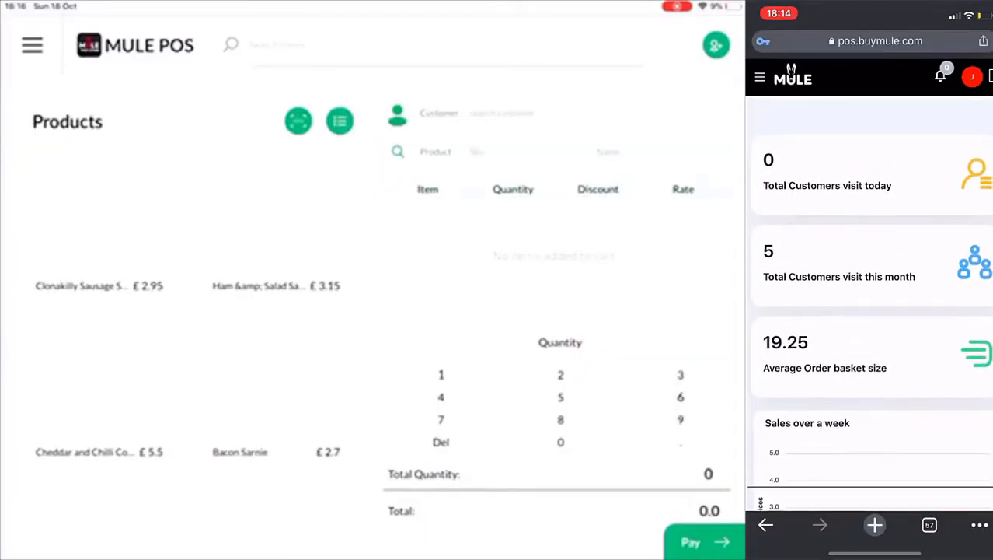
click(761, 77)
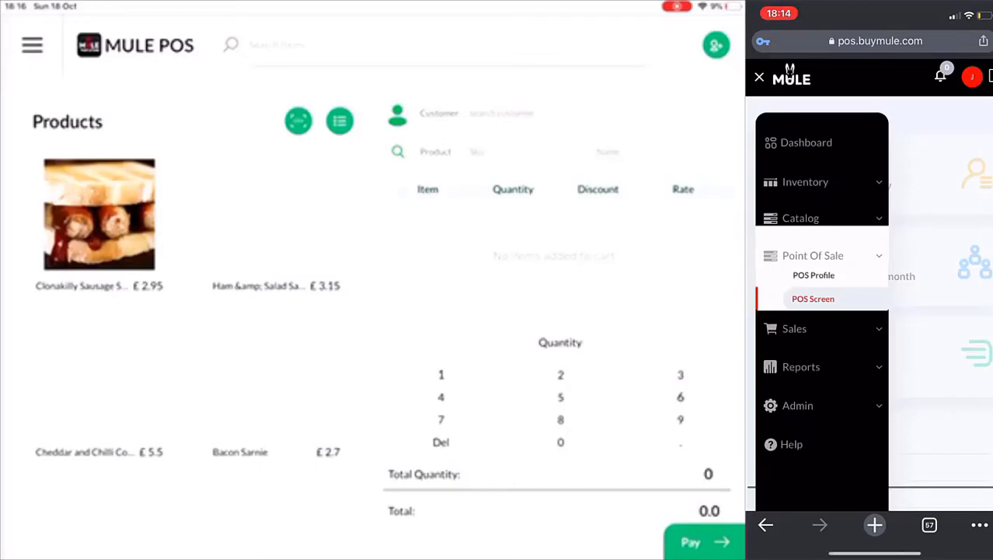
scroll(186, 350, down, 10)
click(813, 299)
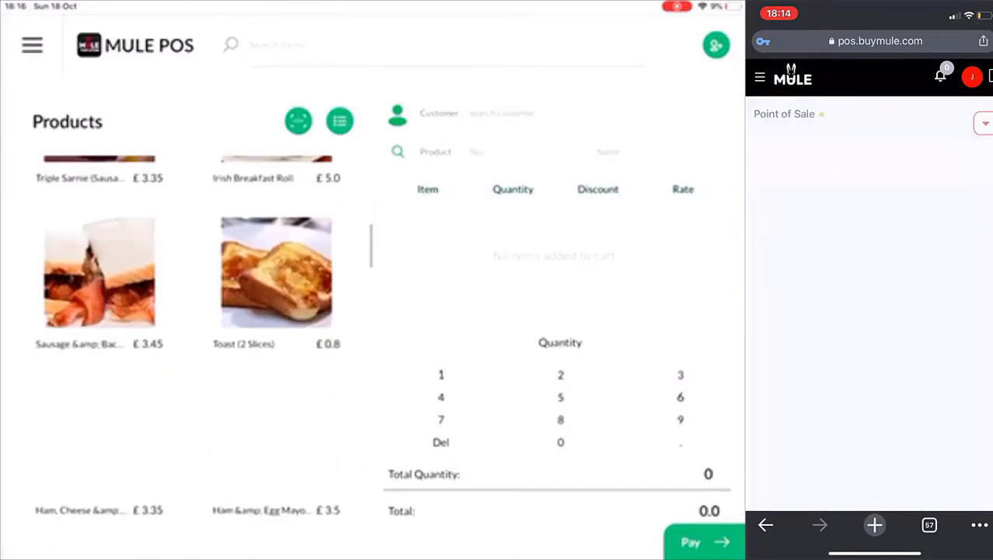
scroll(187, 350, down, 14)
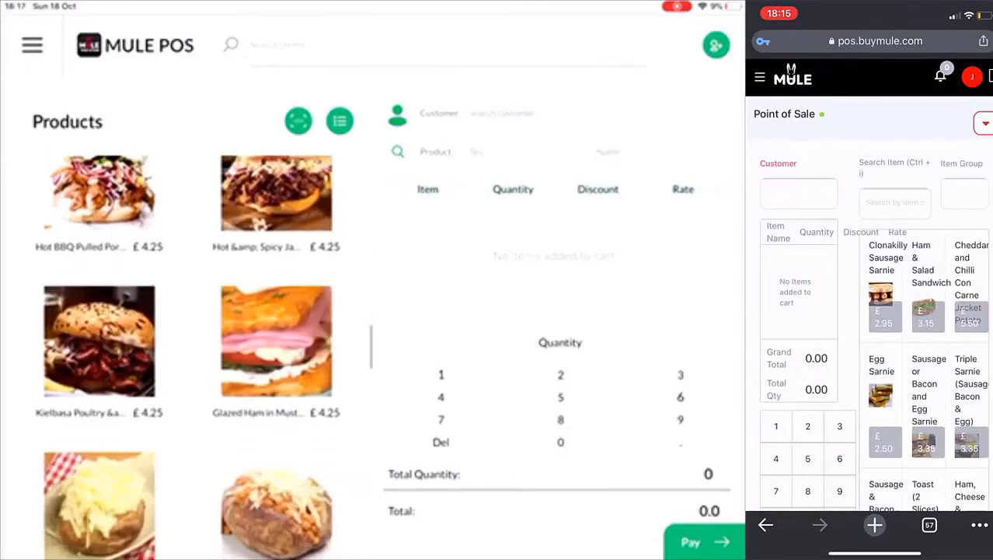
scroll(925, 373, down, 2)
scroll(925, 373, up, 2)
scroll(186, 350, down, 12)
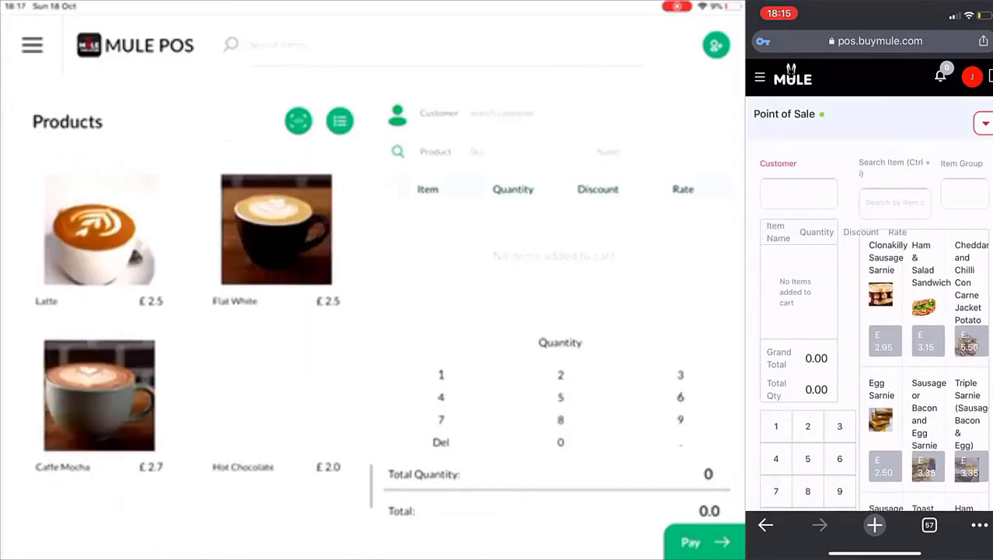
Choose the customer for this sale on the phone and the tablet
click(799, 194)
scroll(187, 350, up, 9)
scroll(186, 350, up, 15)
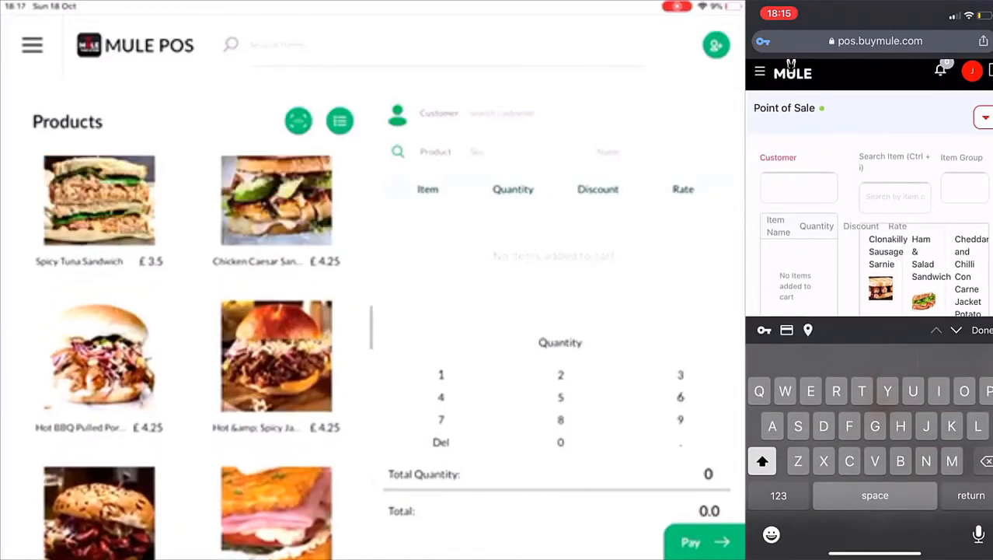
click(482, 112)
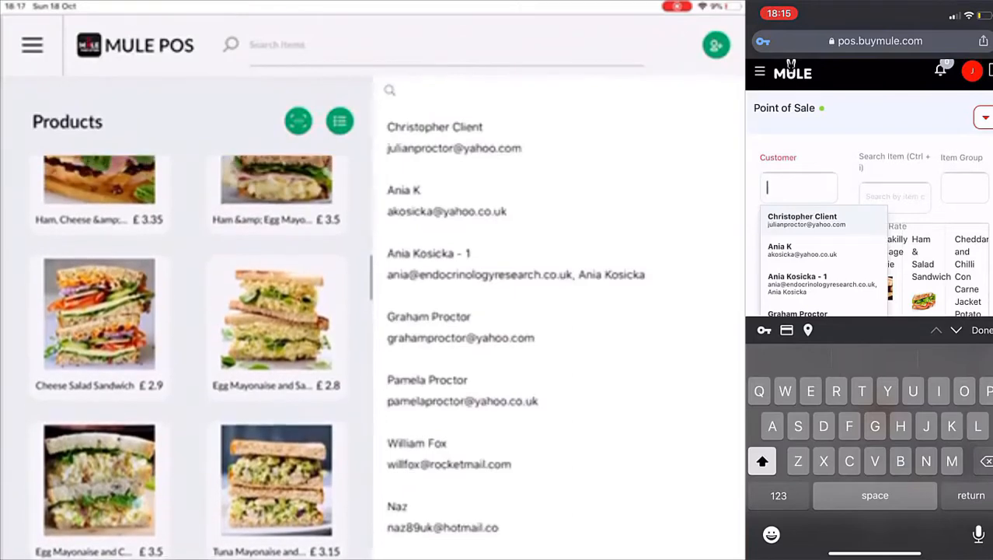
click(802, 220)
click(482, 138)
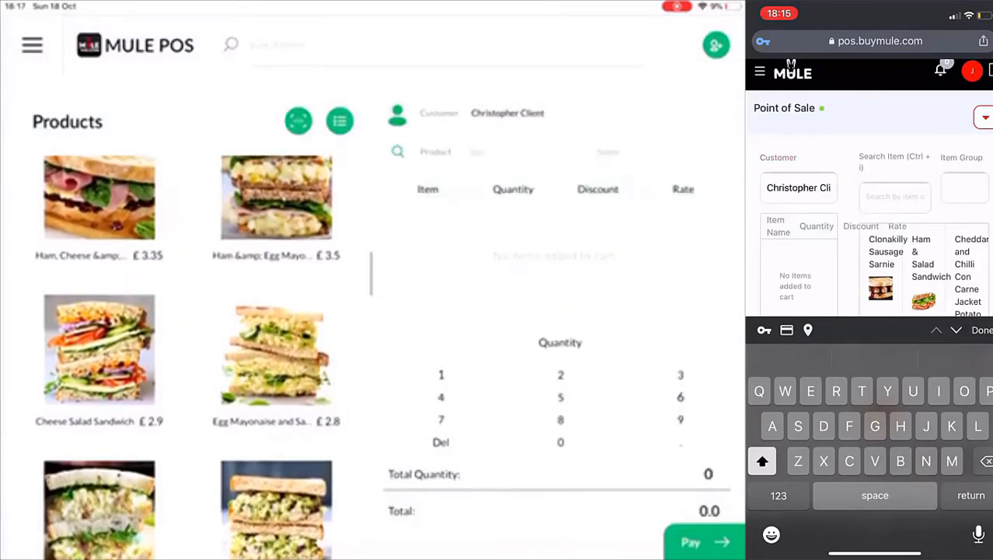
Add the ham and egg mayo and egg mayonnaise sandwiches, then proceed to pay £13.0
click(277, 197)
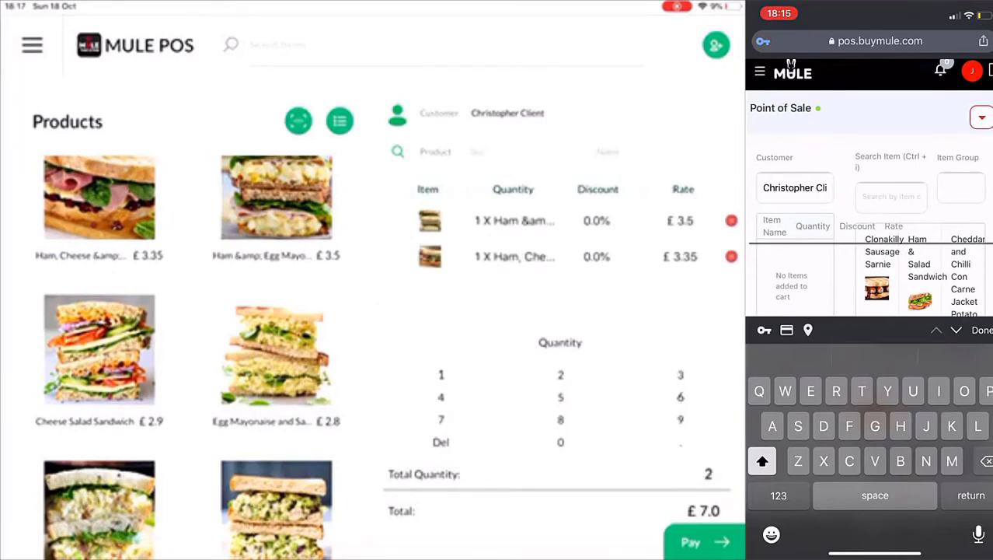
click(277, 355)
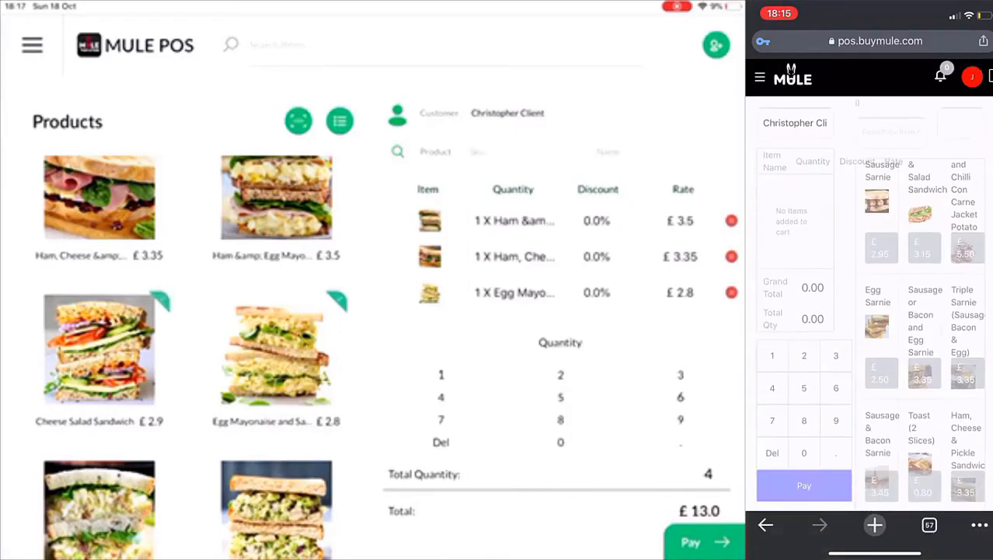
click(705, 542)
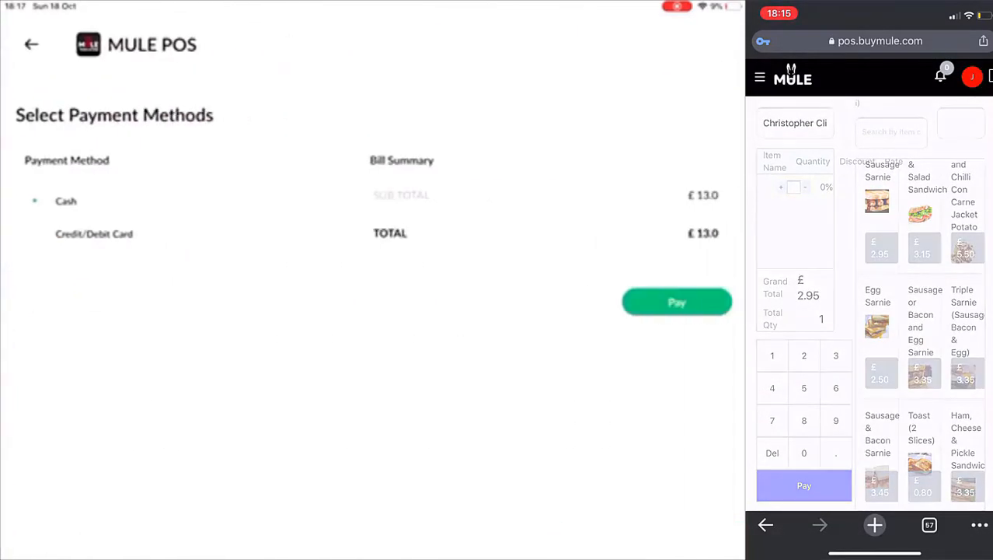
click(919, 204)
click(925, 321)
click(31, 45)
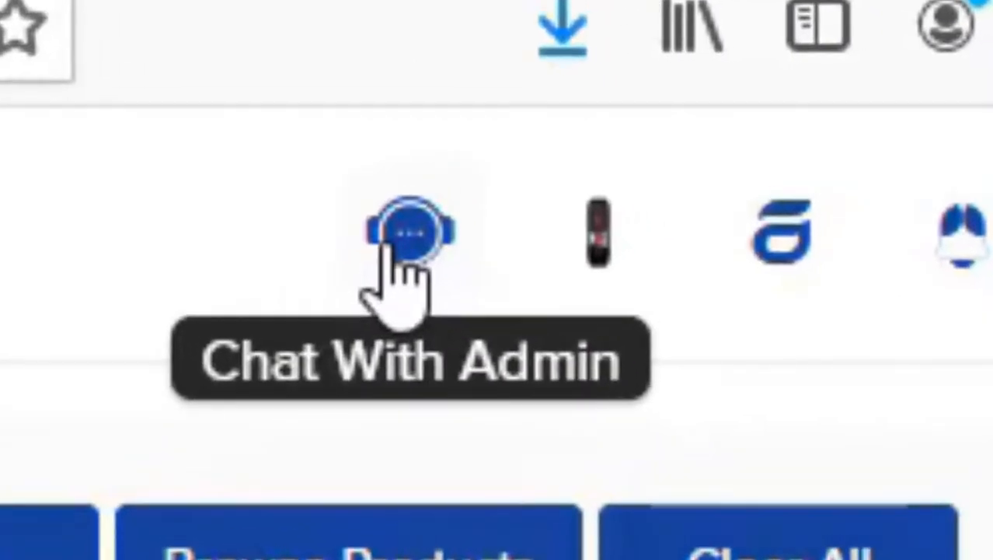
Send the admin a chat greeting and a request to produce the POS
click(393, 247)
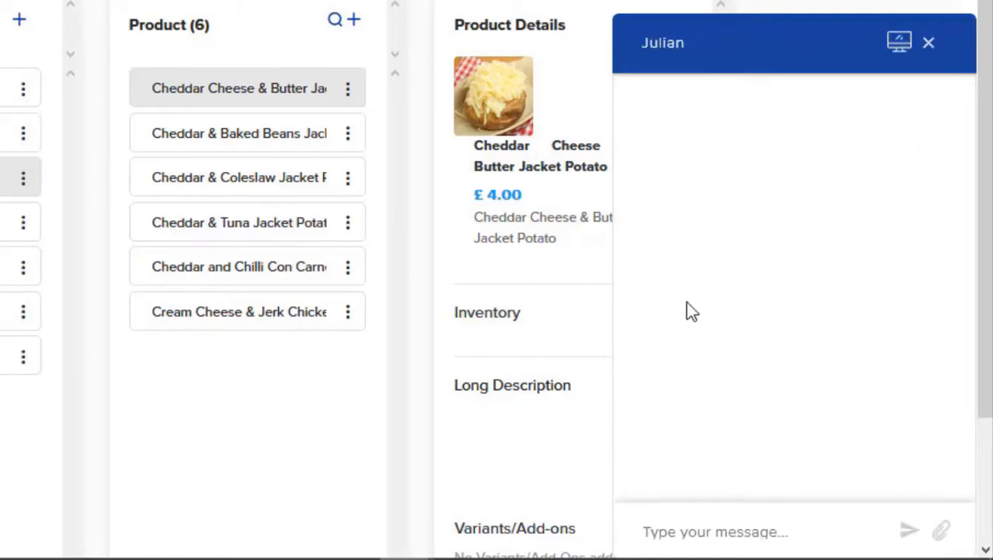
text(J)
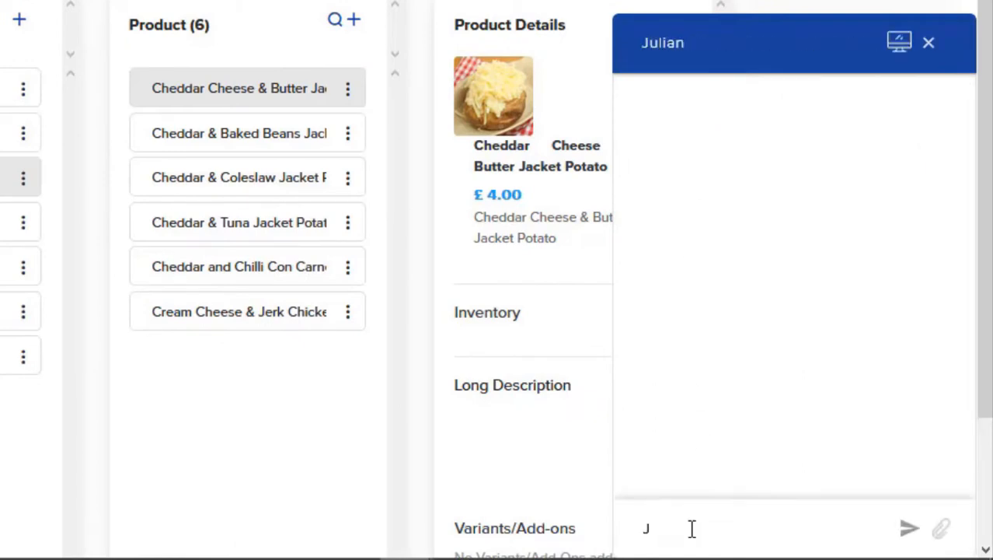
key(BackSpace)
text(Hello Julian)
key(Return)
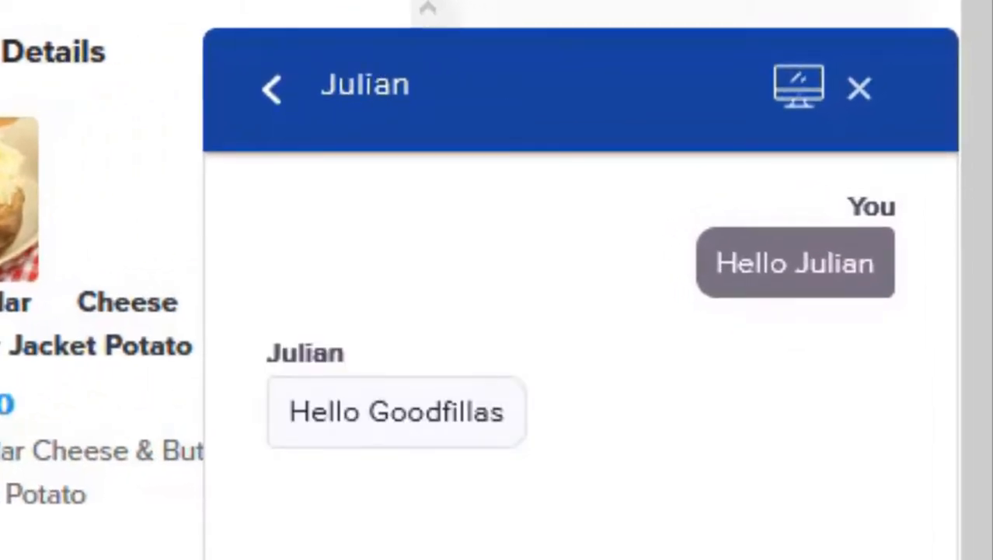
key(Return)
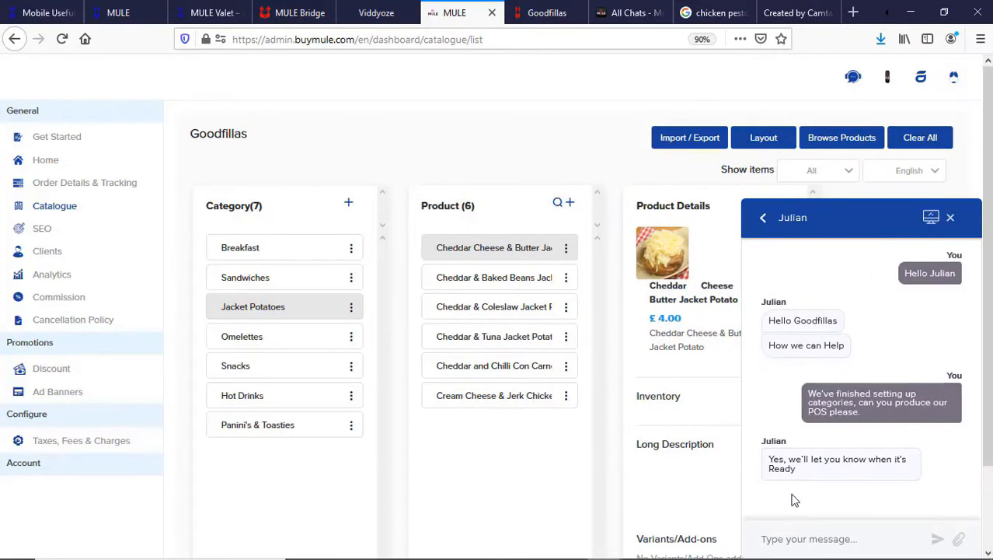
Open the 'Welcome to Mule POS' email and follow its Complete Registration link
double_click(257, 332)
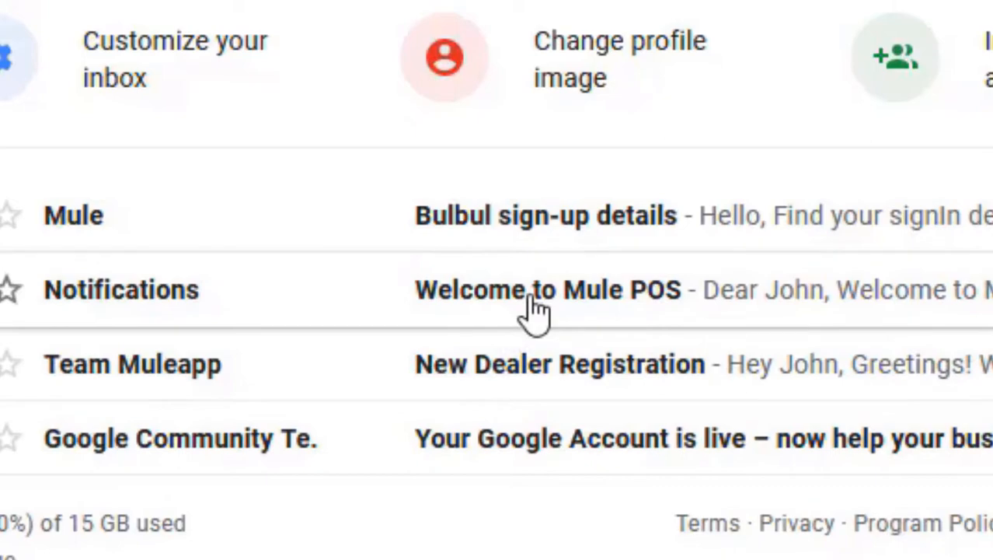
click(535, 307)
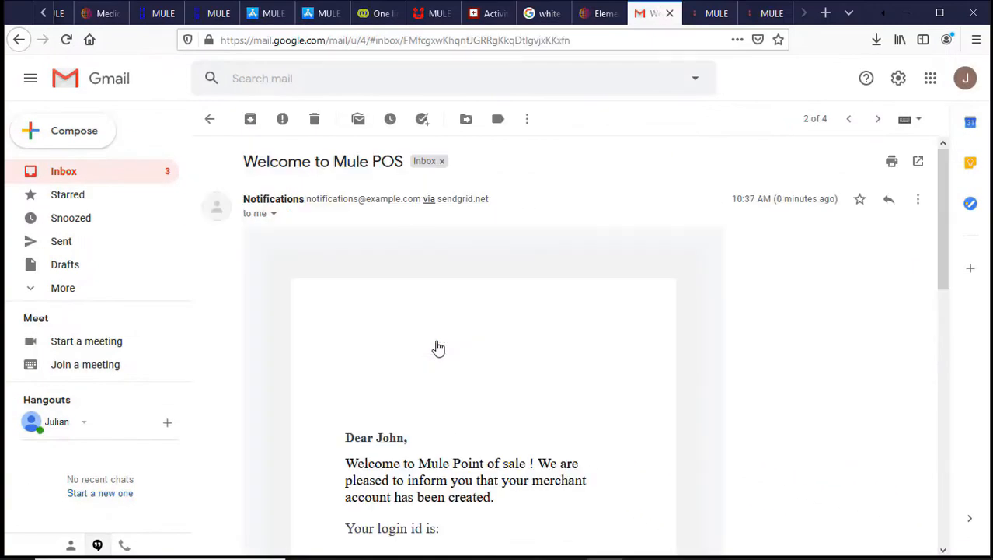
scroll(437, 344, down, 5)
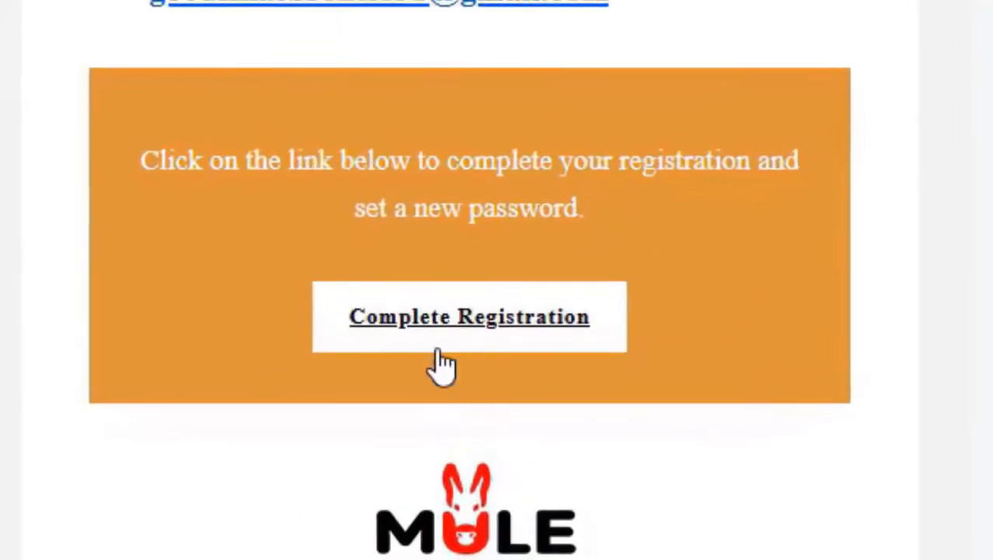
click(442, 345)
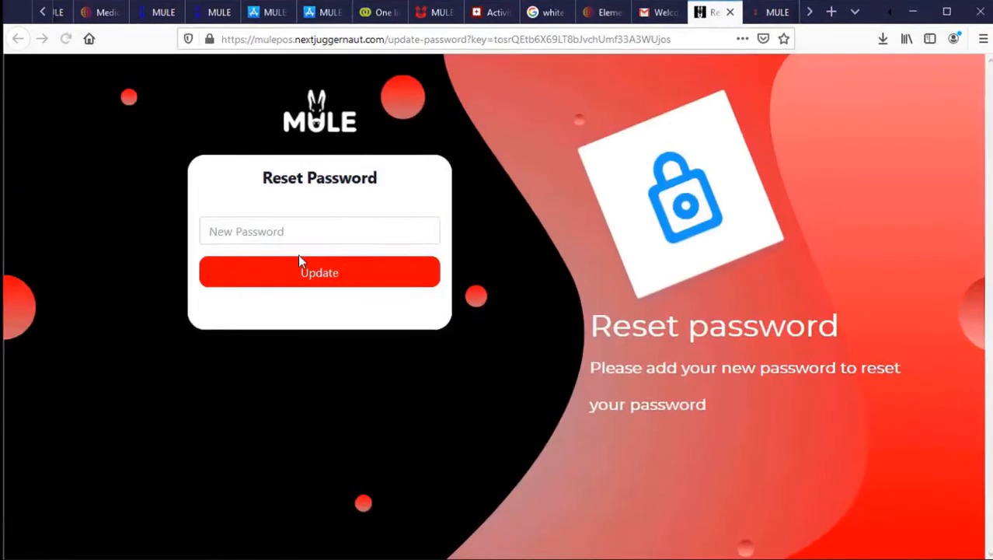
Enter a new password, update it, and dismiss the 'Password Updated' message
click(289, 233)
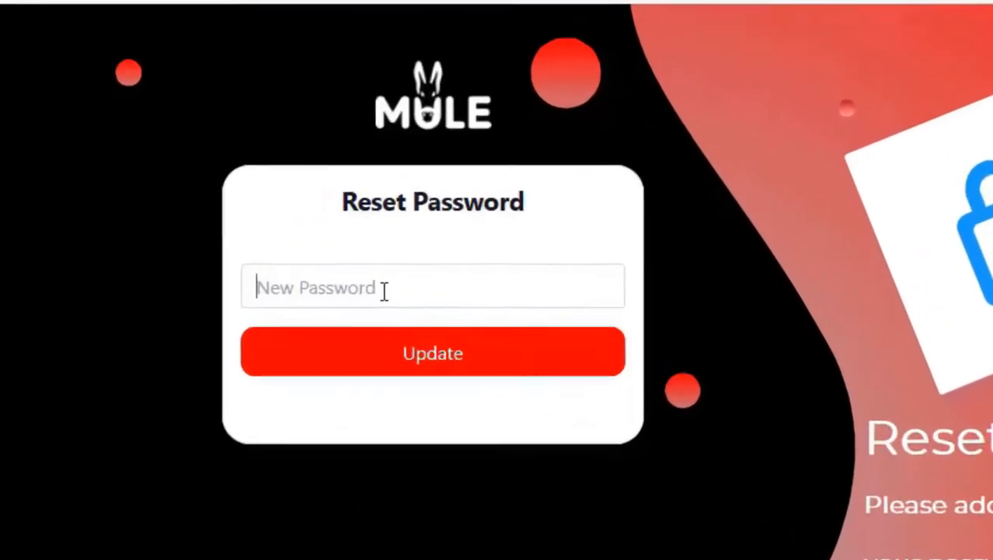
text(•••••••••••)
click(454, 416)
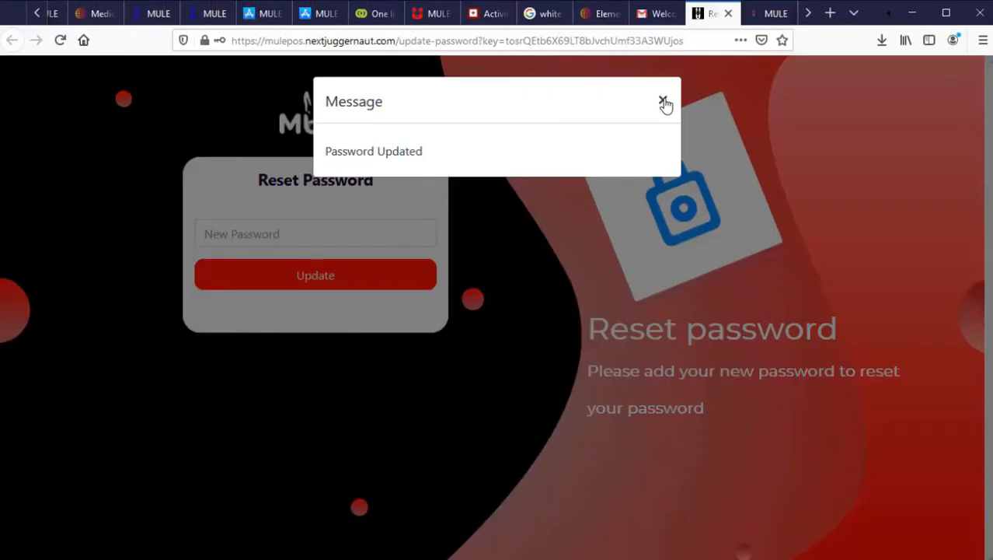
click(926, 80)
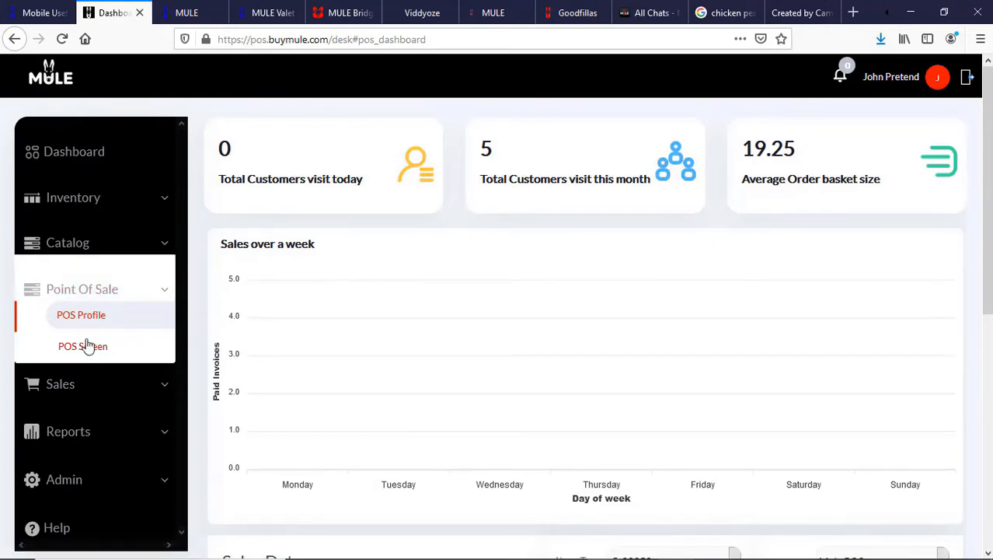
Open the web Point of Sale screen and scroll to the Americano, Cappuccino and Latte drinks
click(81, 314)
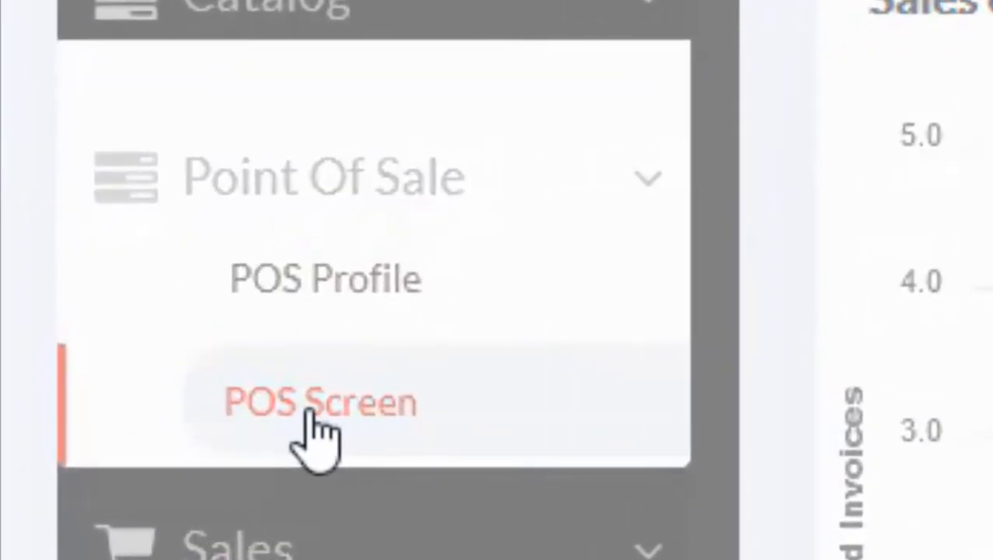
click(315, 424)
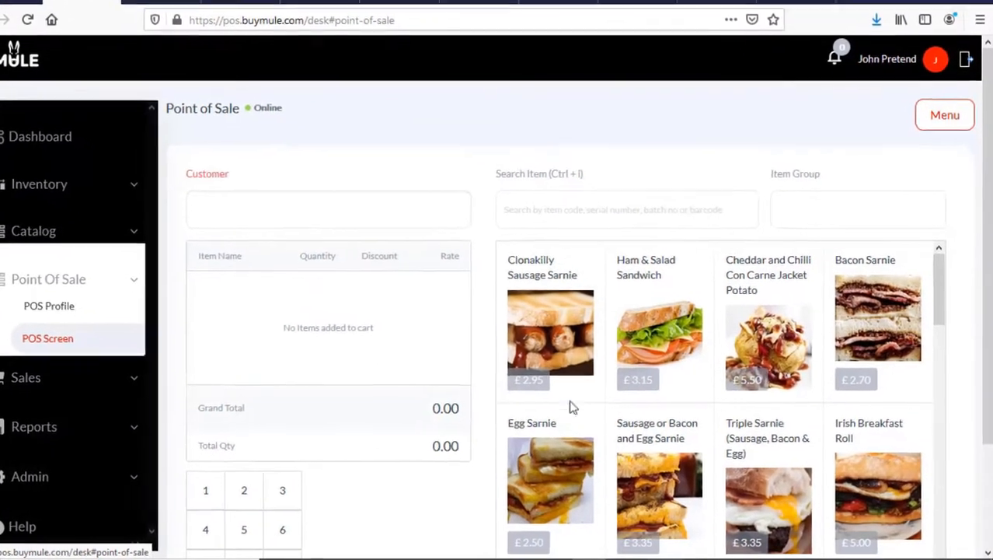
scroll(900, 379, down, 3)
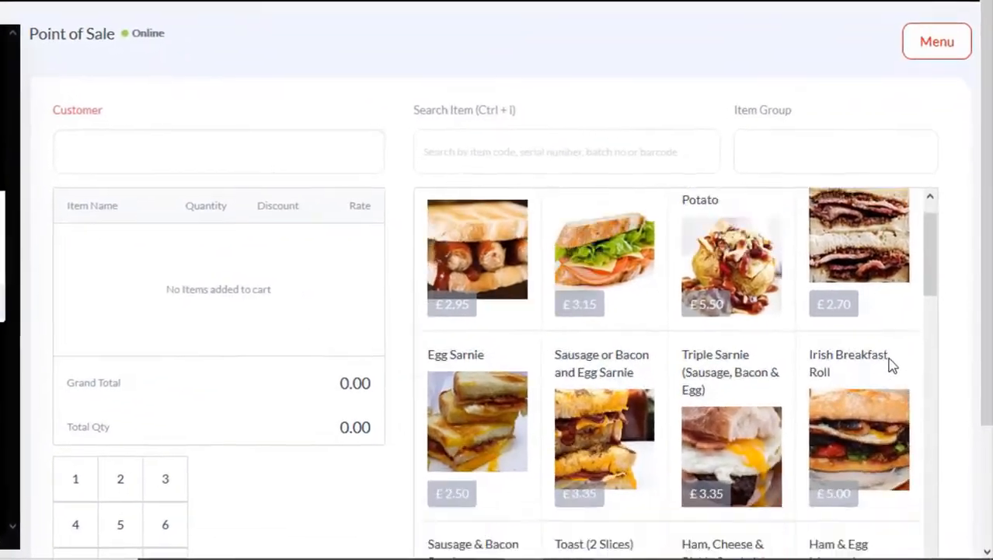
scroll(804, 428, down, 10)
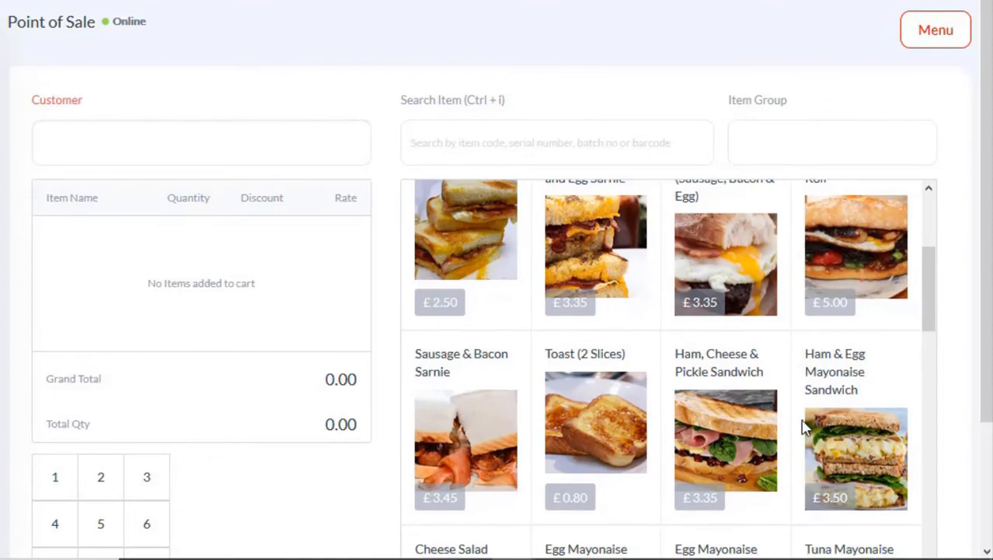
scroll(804, 428, down, 6)
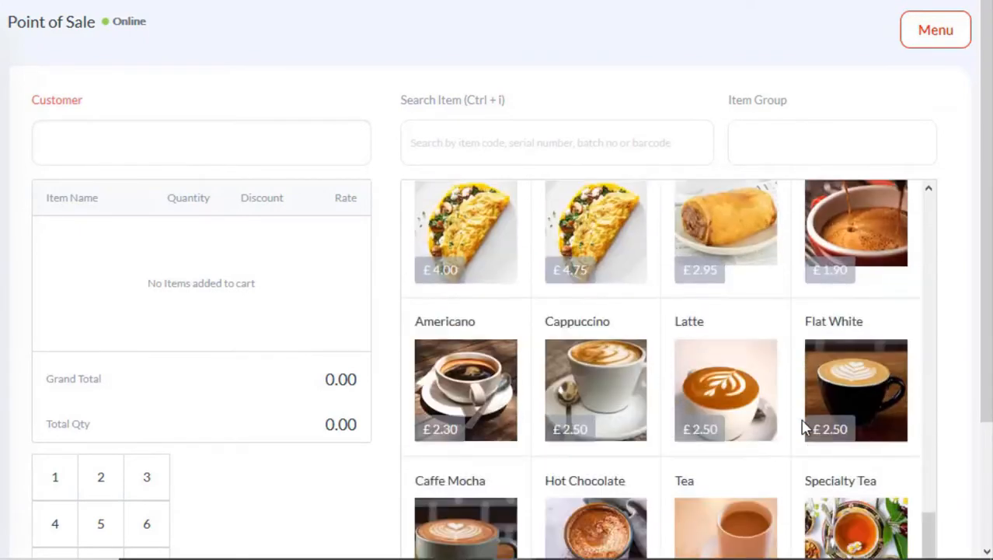
scroll(805, 428, up, 2)
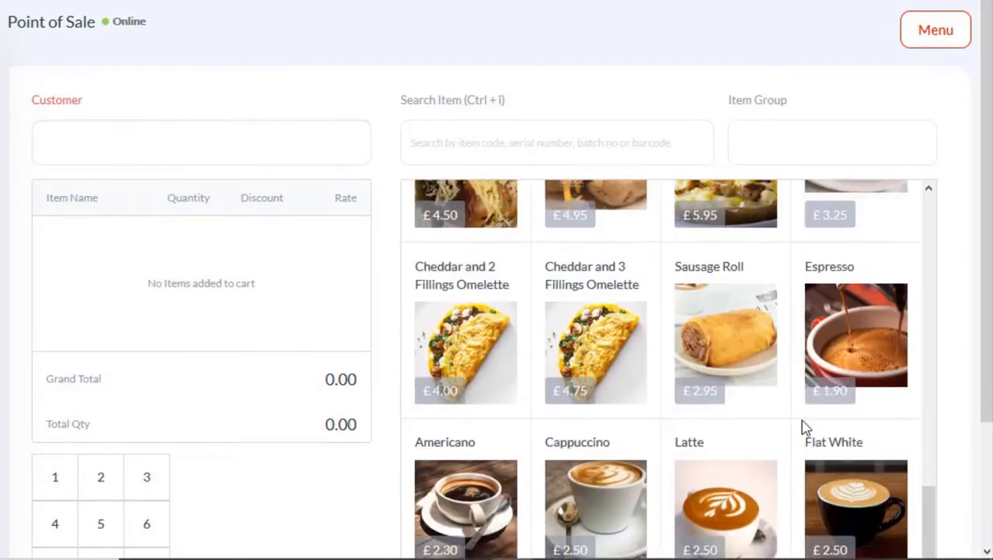
scroll(804, 428, down, 2)
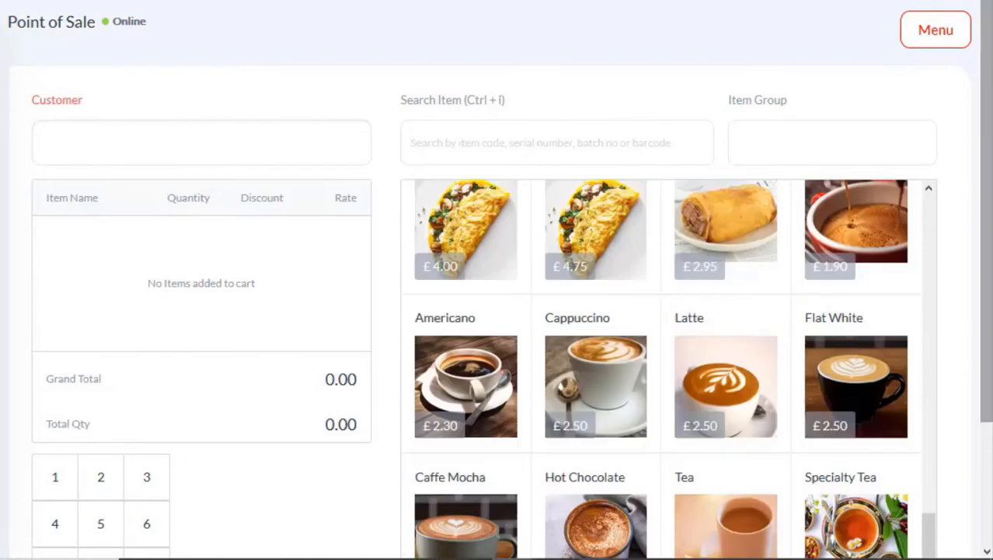
mouse_move(989, 341)
mouse_down()
mouse_move(981, 445)
mouse_move(974, 328)
mouse_up()
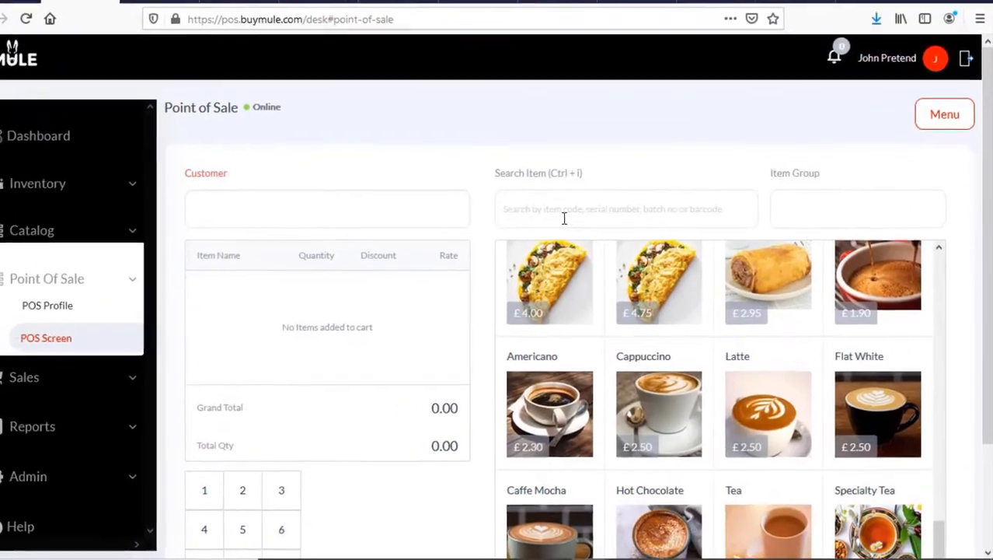
Search items for 'cap' and 'caes', then assign an existing customer to the sale
click(565, 218)
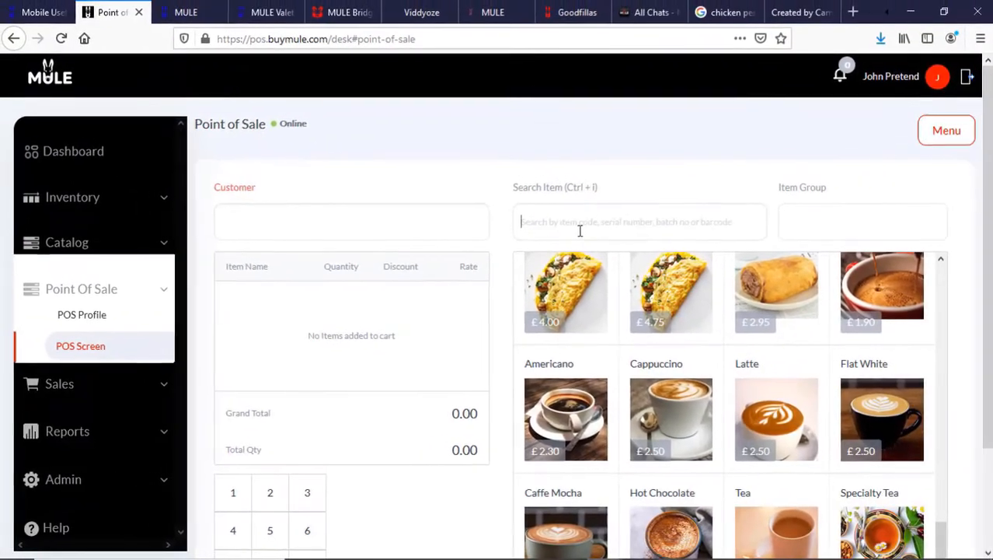
text(ca)
text(p)
drag(214, 146, 105, 132)
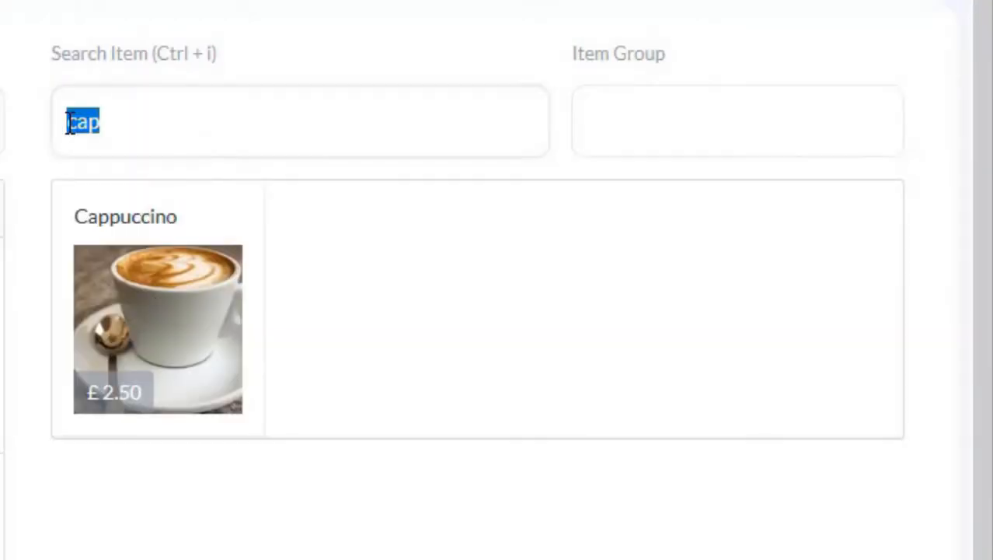
text(caes)
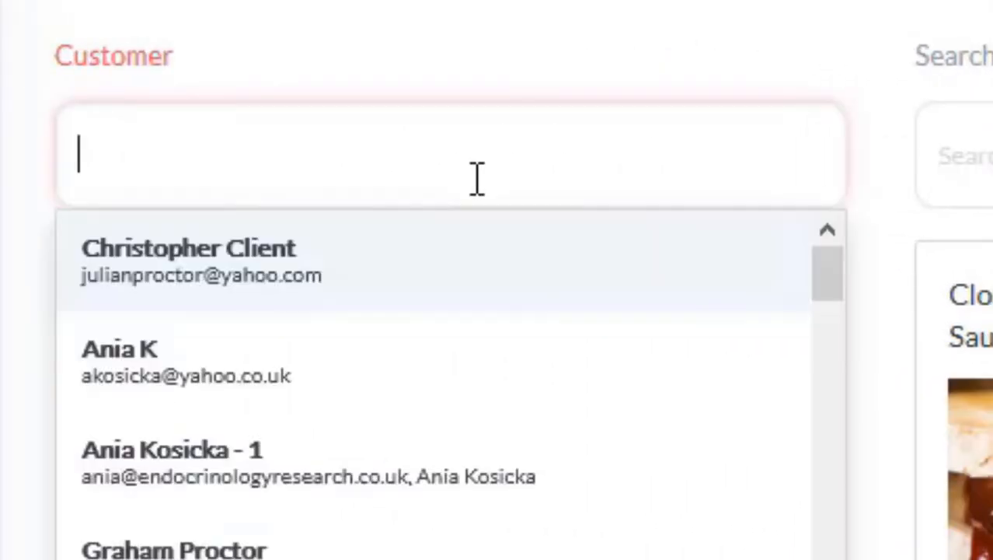
click(506, 260)
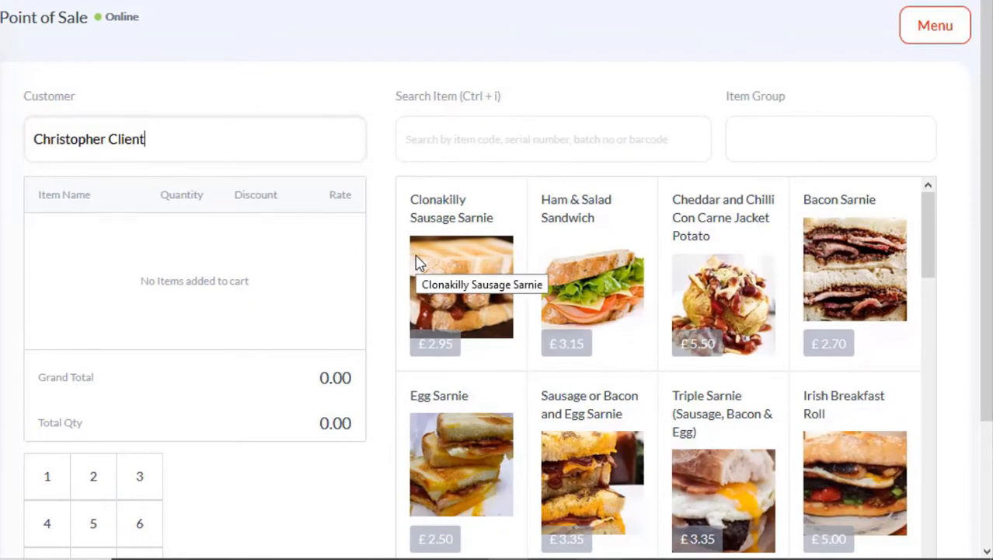
scroll(542, 369, down, 5)
scroll(541, 361, up, 4)
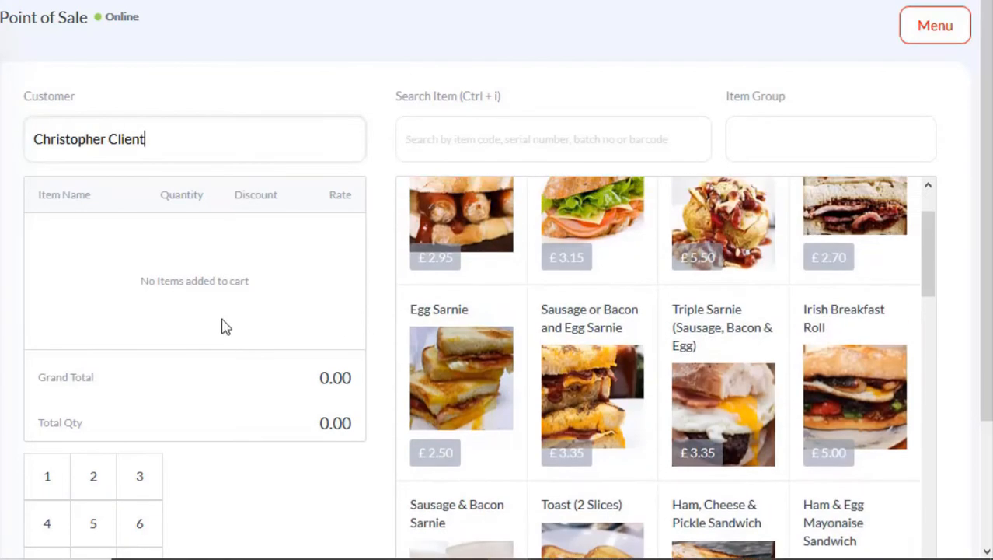
scroll(222, 326, down, 2)
scroll(221, 326, up, 2)
scroll(548, 423, down, 4)
scroll(548, 424, up, 5)
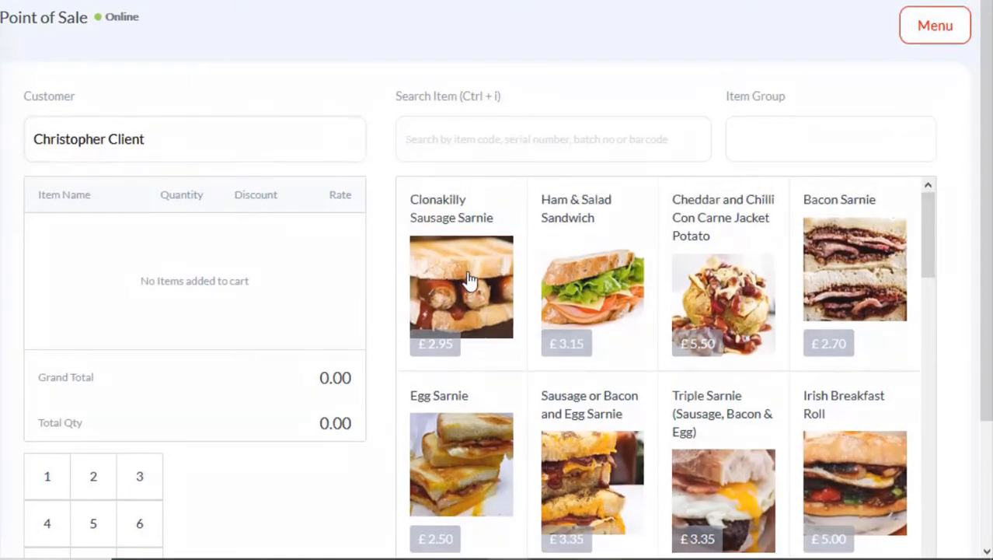
click(479, 326)
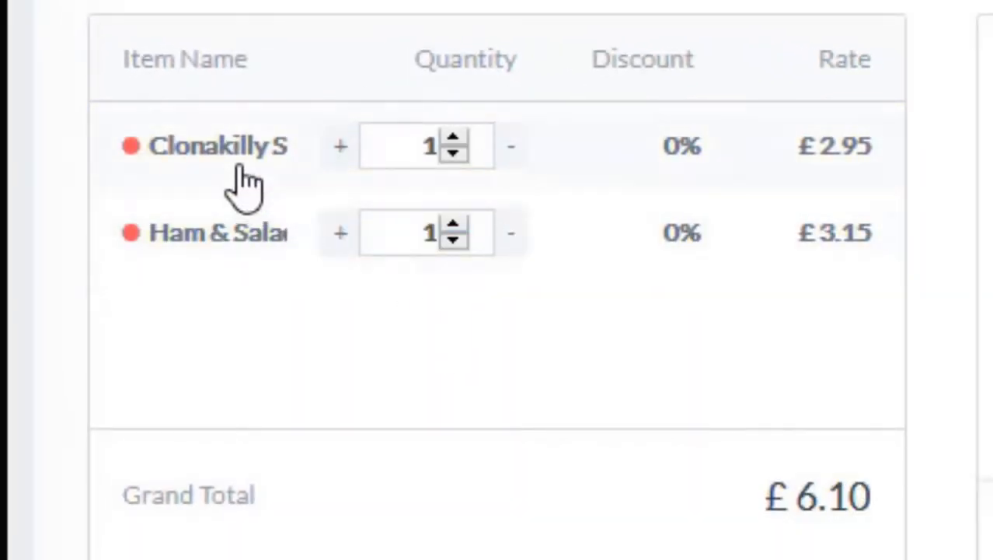
scroll(498, 280, down, 3)
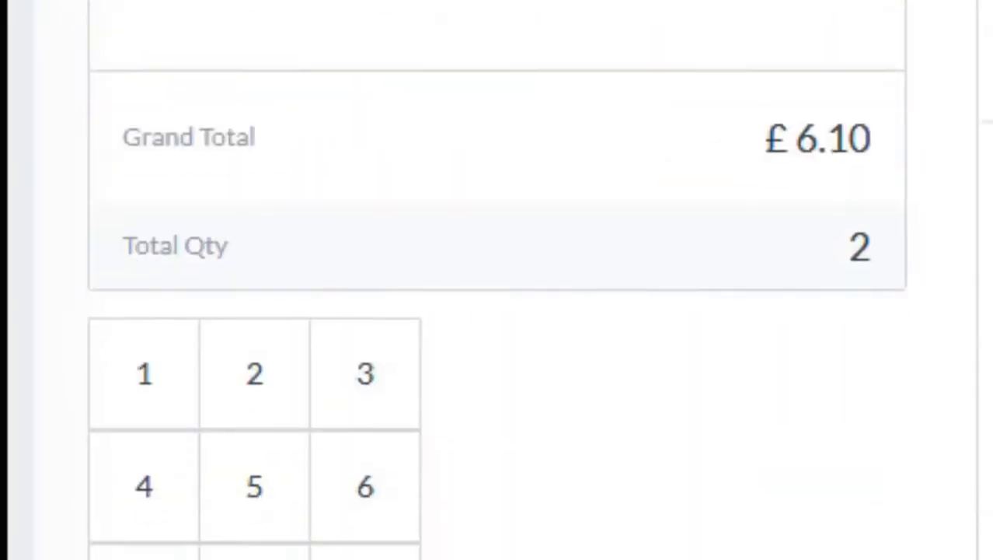
scroll(221, 265, up, 3)
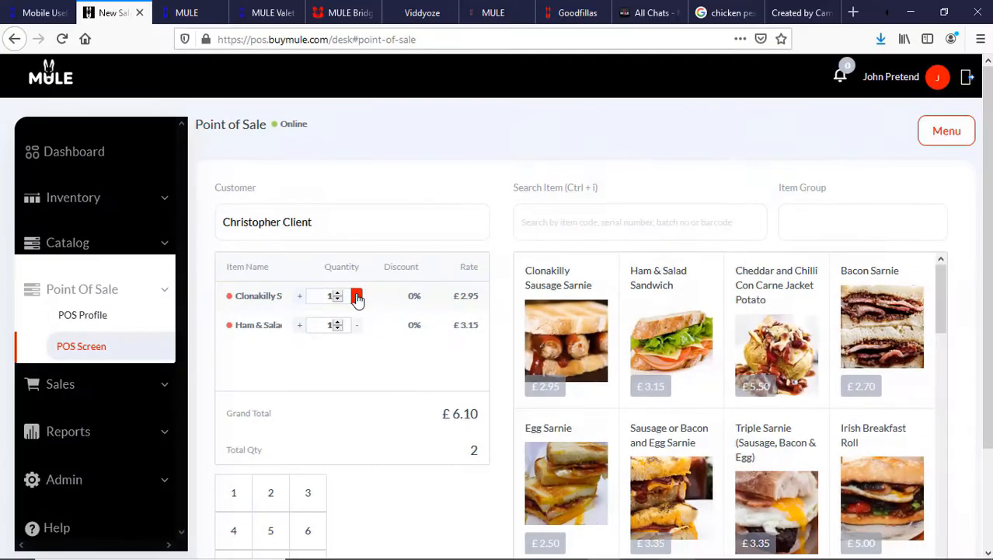
click(511, 146)
click(356, 297)
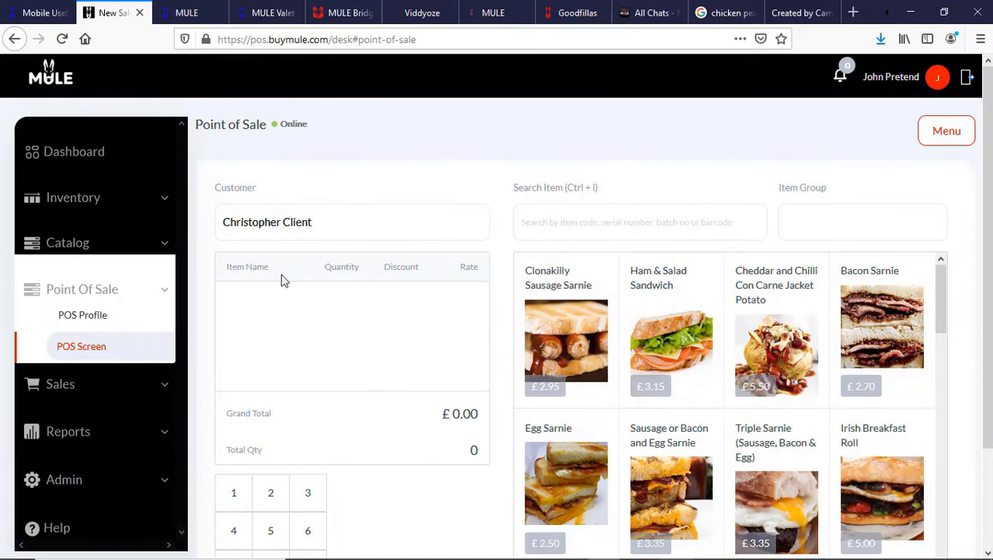
Create a new stock entry from Inventory with Stock Entry Type set to Material Receipt
click(153, 204)
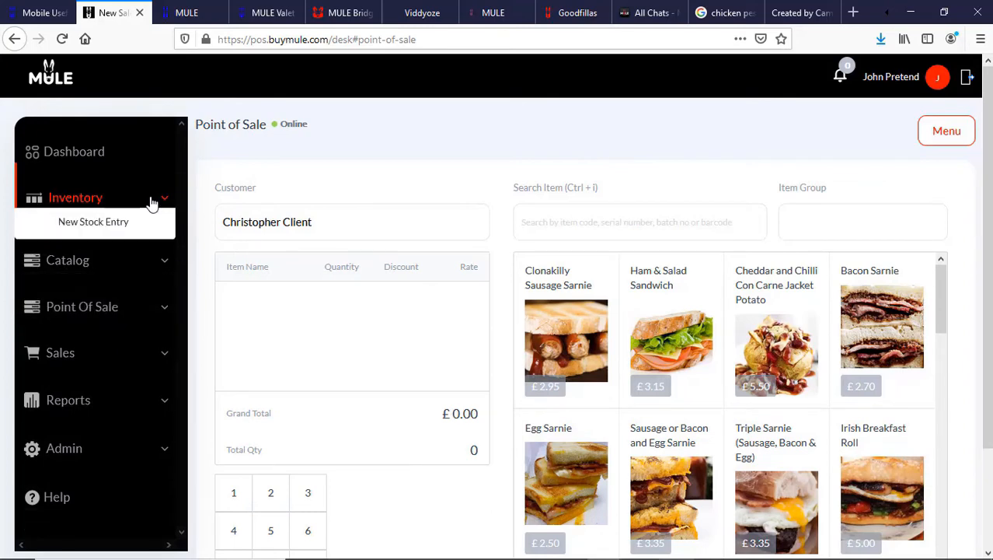
click(93, 226)
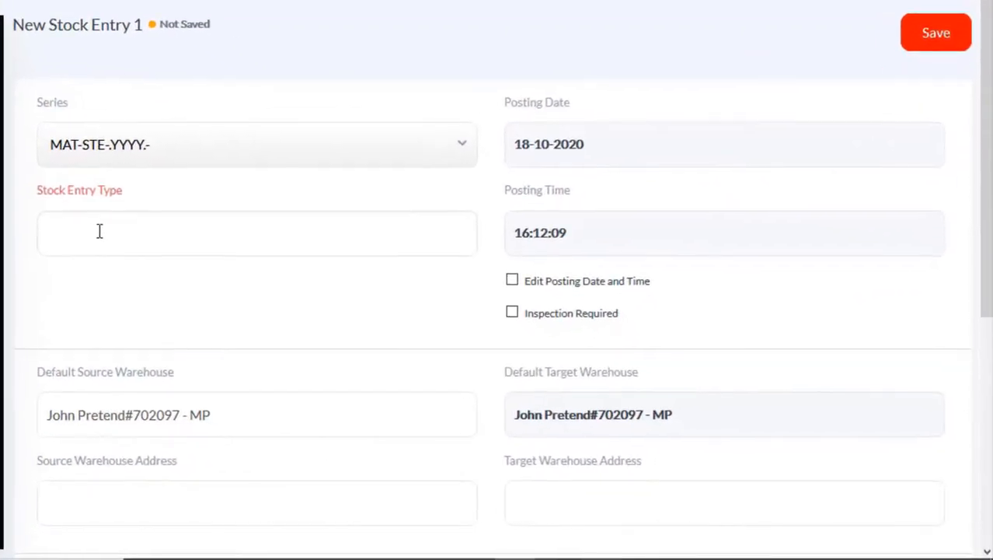
click(266, 292)
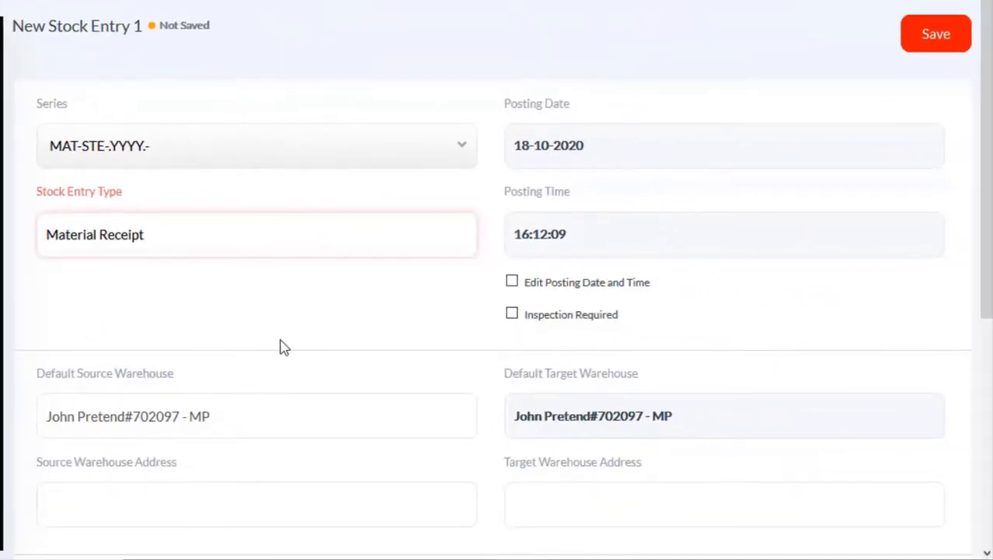
scroll(293, 349, down, 5)
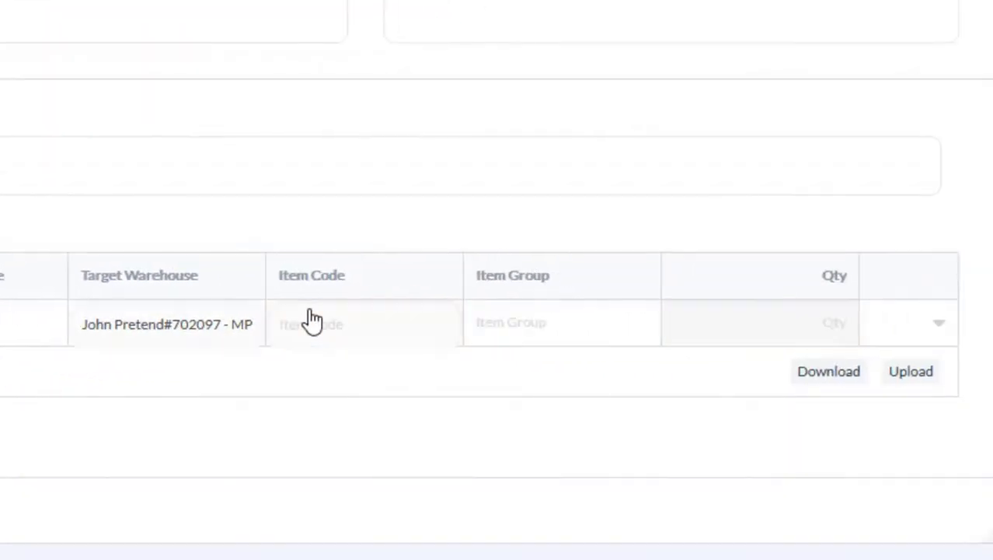
Search 'sausage' and set row 1 to item STO-ITEM-2020-00817 with quantity 1000000
click(312, 320)
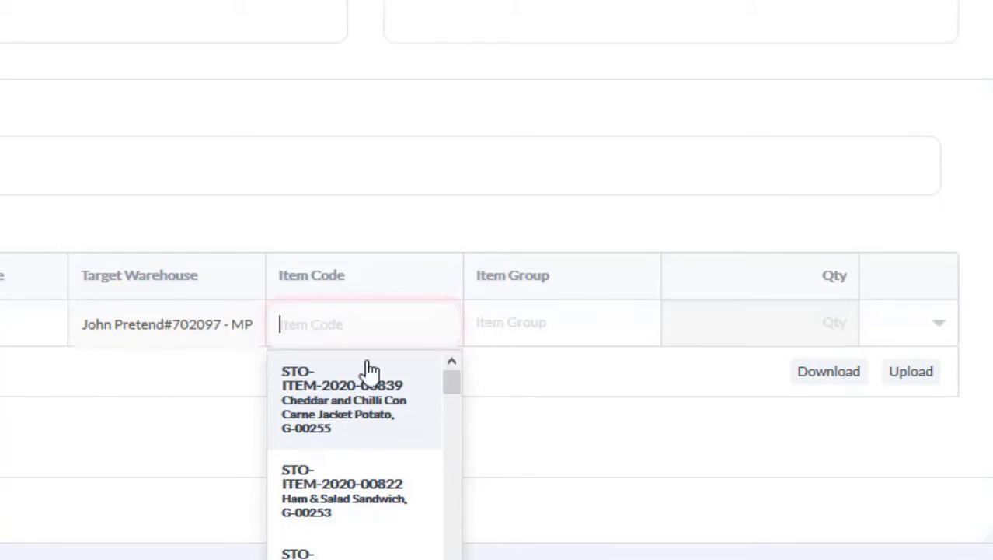
mouse_move(452, 382)
mouse_down()
mouse_move(452, 533)
mouse_move(451, 370)
mouse_up()
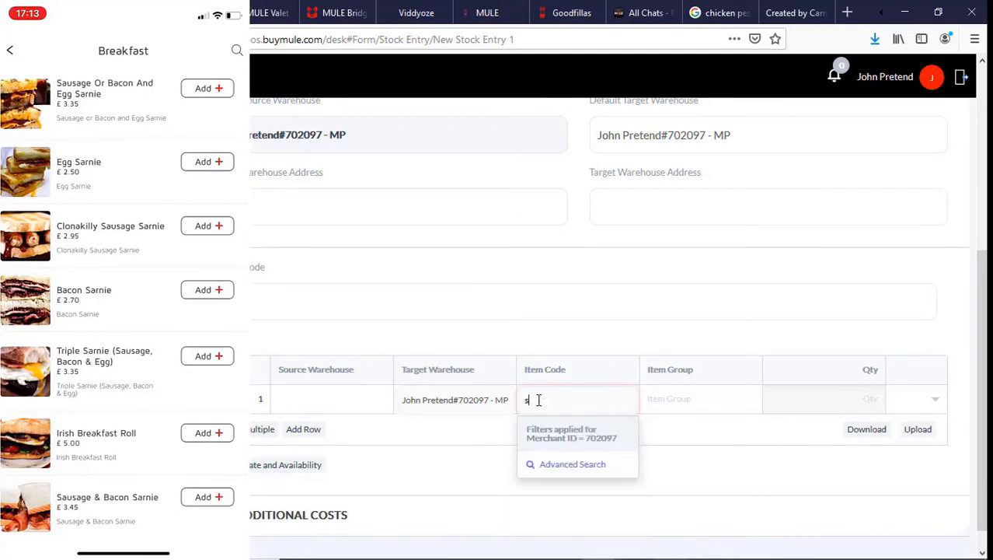
text(usage)
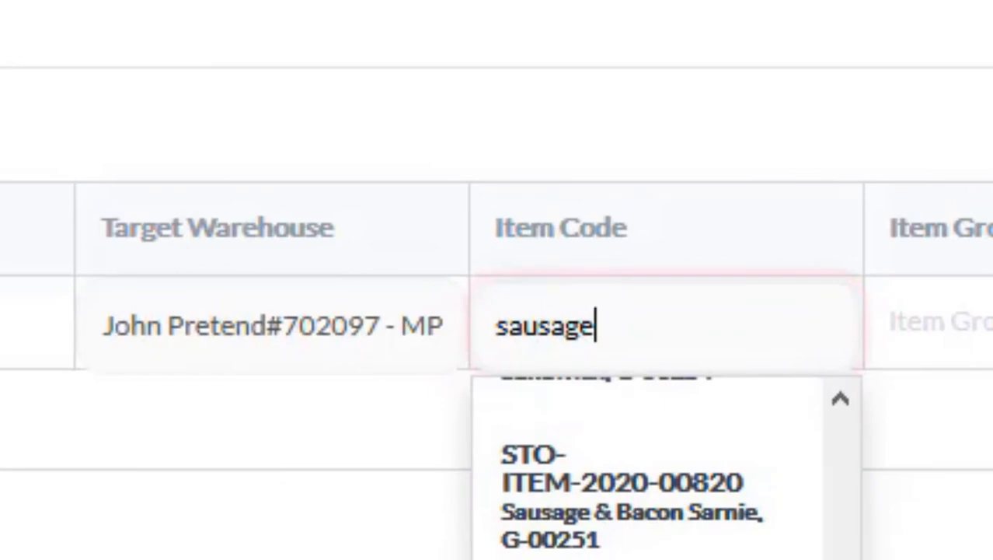
scroll(600, 543, down, 2)
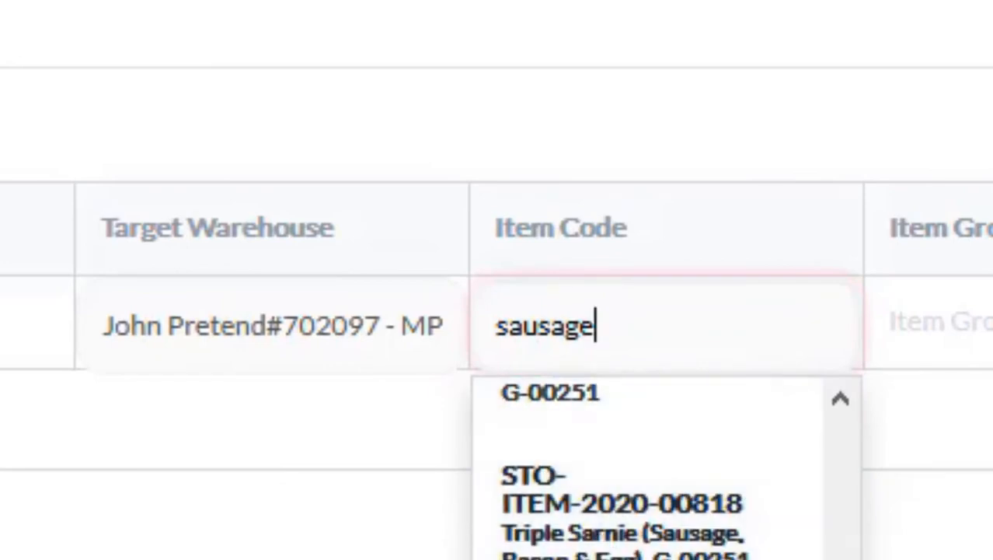
click(545, 396)
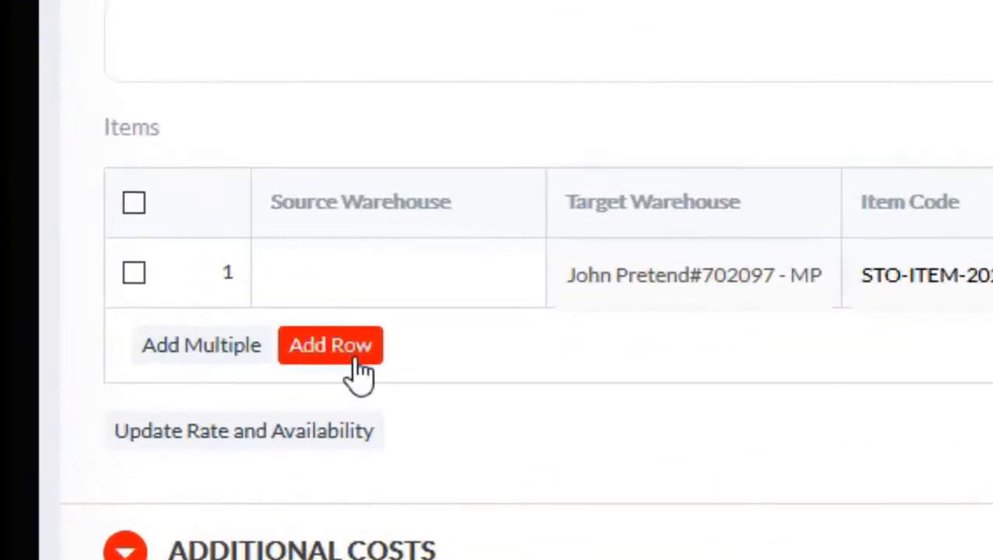
Add further item rows, including the Triple Sarnie, each with quantity 1000000
click(318, 437)
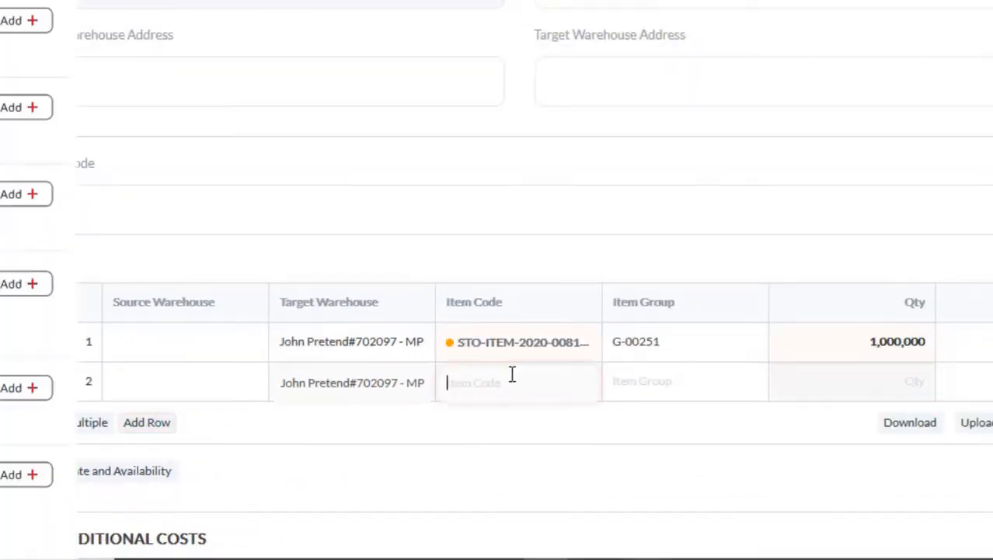
click(142, 424)
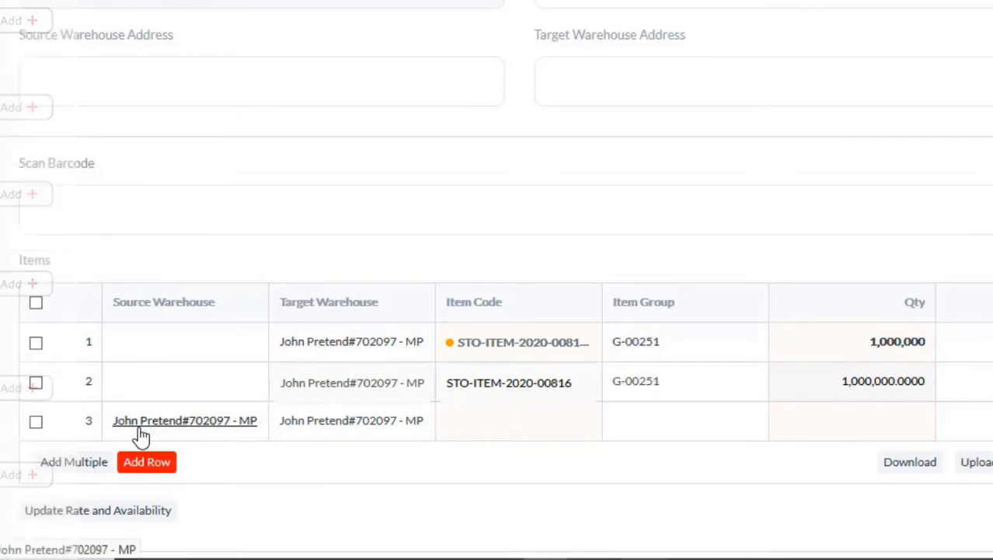
click(497, 435)
text(riple sa)
click(834, 434)
text(10)
click(829, 404)
text(1000)
click(856, 353)
text(1000000)
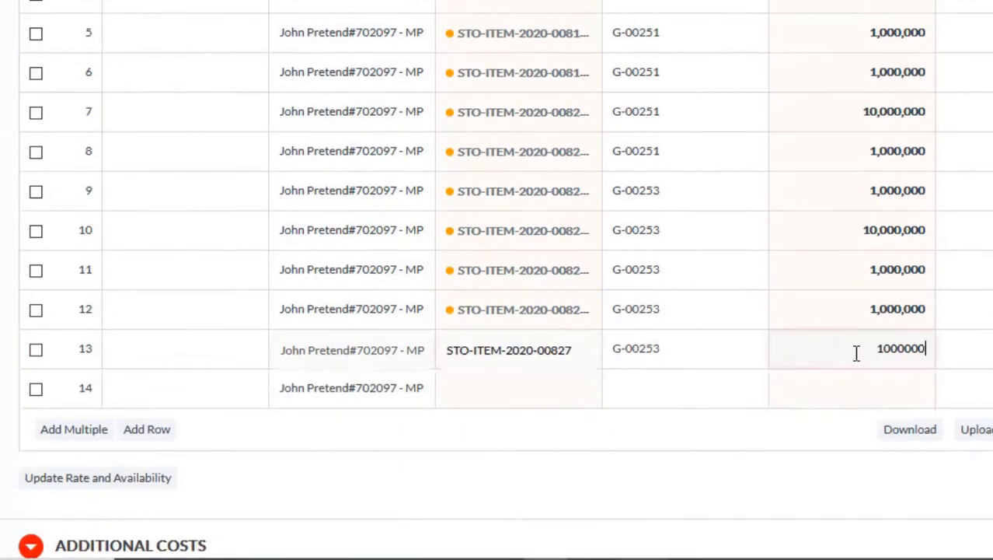
Add the cheddar item rows, giving each a quantity of 1000000
click(492, 508)
click(479, 420)
text(cheddar)
click(490, 345)
text(cheddar)
click(505, 422)
text(cheddar)
scroll(527, 522, down, 3)
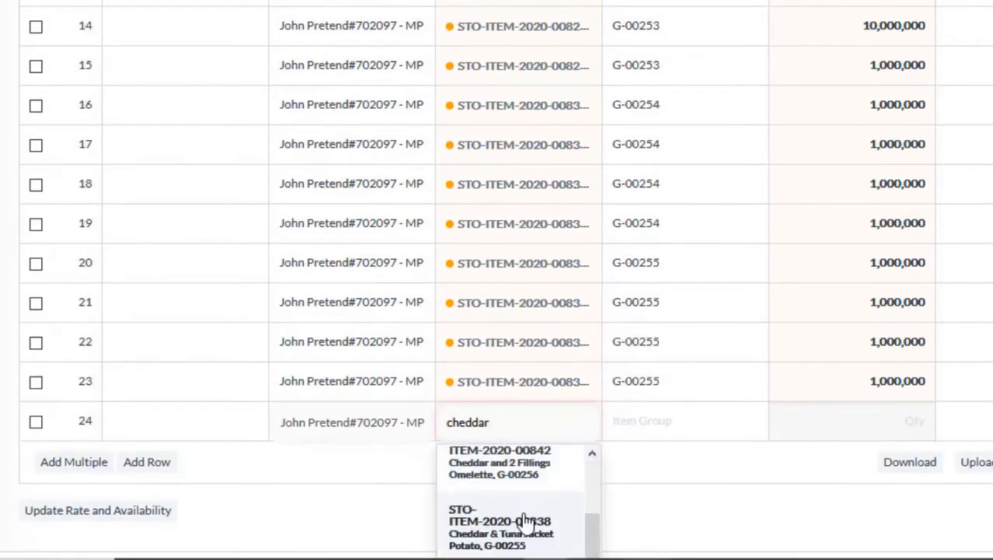
click(527, 522)
click(147, 462)
click(816, 350)
text(1000000)
click(855, 468)
text(1000000)
Add the croque chicken row and give the last row quantity 10000000
click(147, 446)
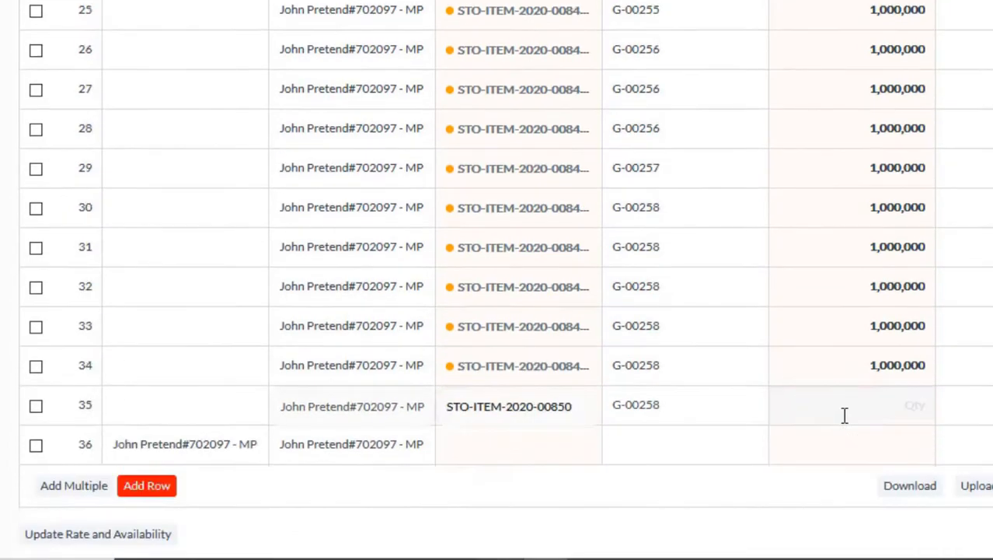
click(845, 415)
text(1000000croqu)
click(477, 395)
text(croque chi)
click(485, 432)
key(Tab)
text(100)
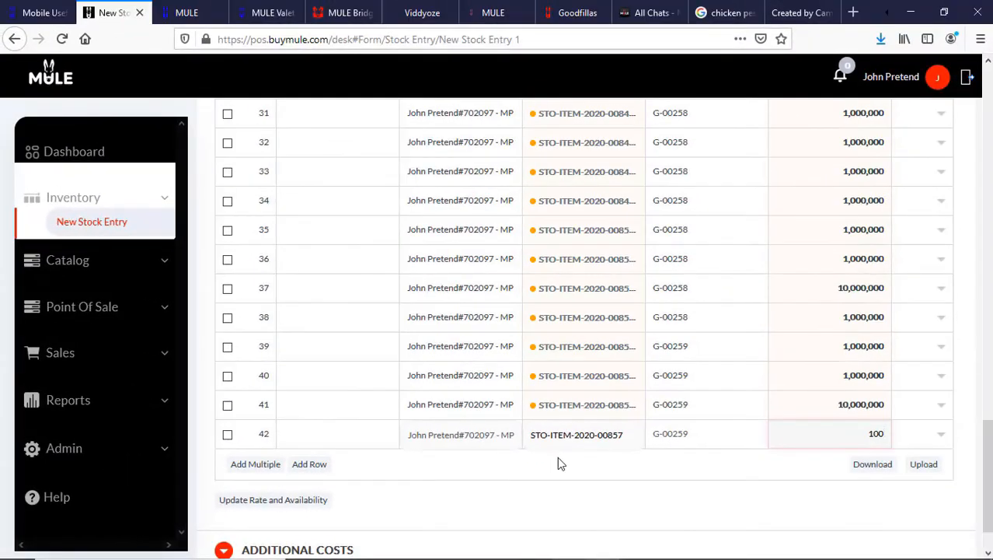
click(362, 435)
scroll(590, 352, up, 20)
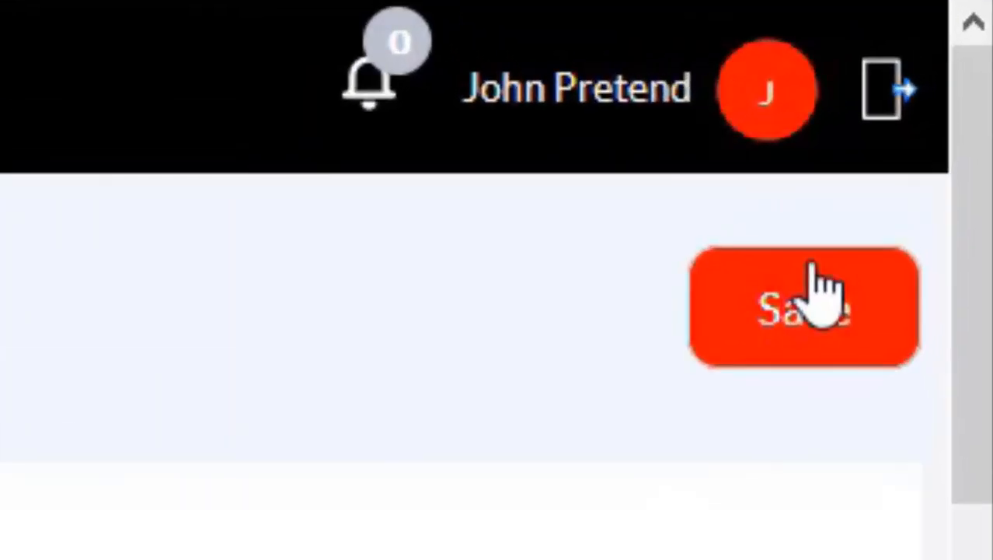
Save the Material Receipt stock entry and submit it, confirming with Yes
click(949, 121)
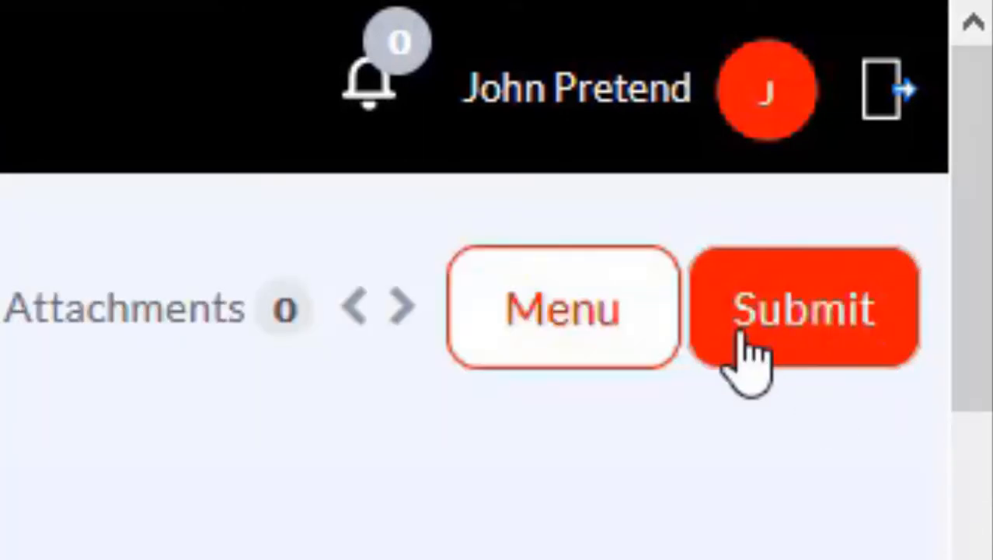
click(867, 322)
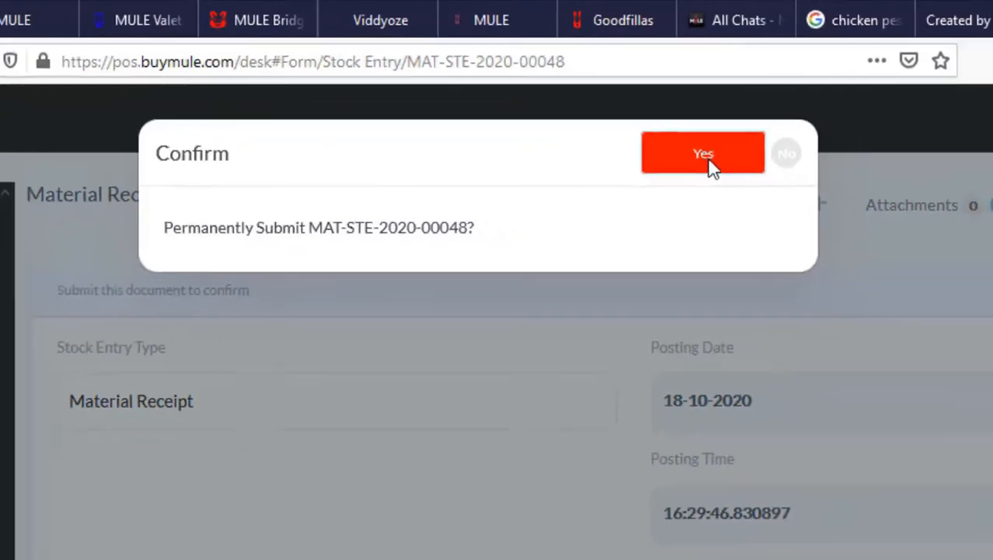
click(761, 218)
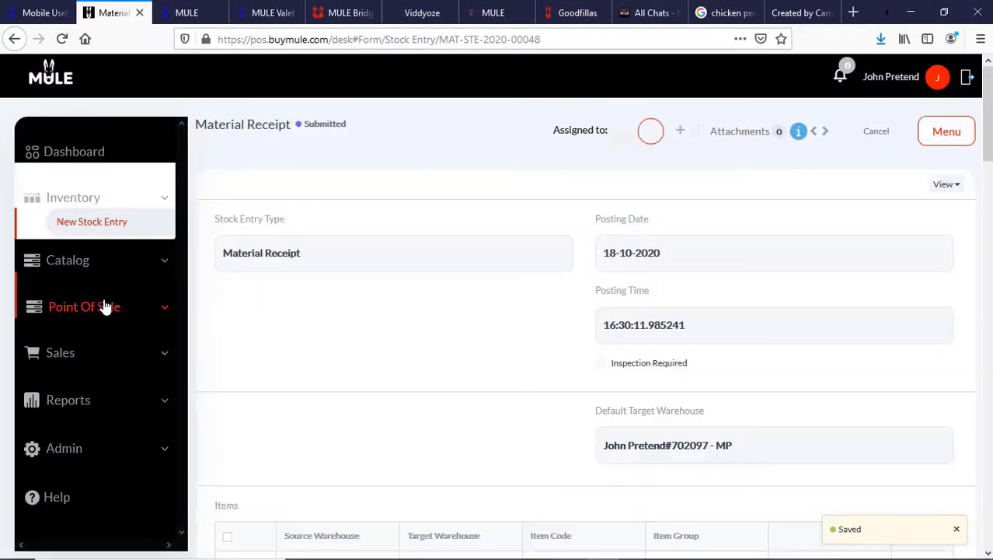
Open Point Of Sale > POS Screen and start the tablet's login email entry
click(105, 306)
click(97, 349)
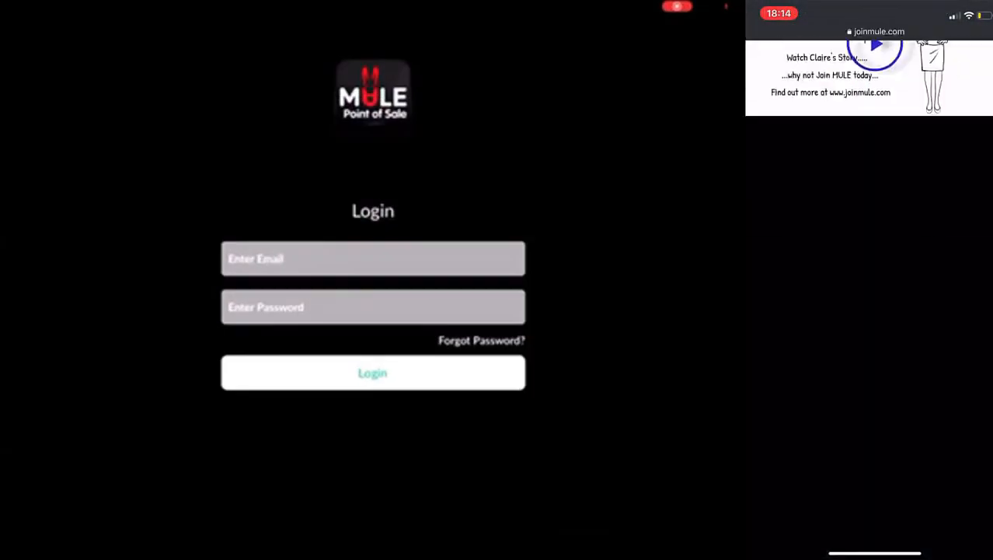
click(371, 258)
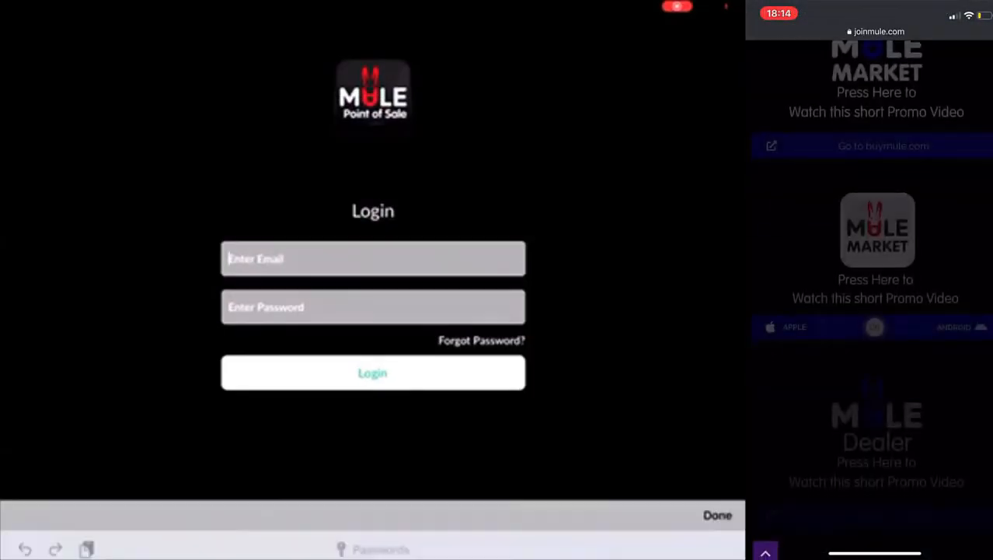
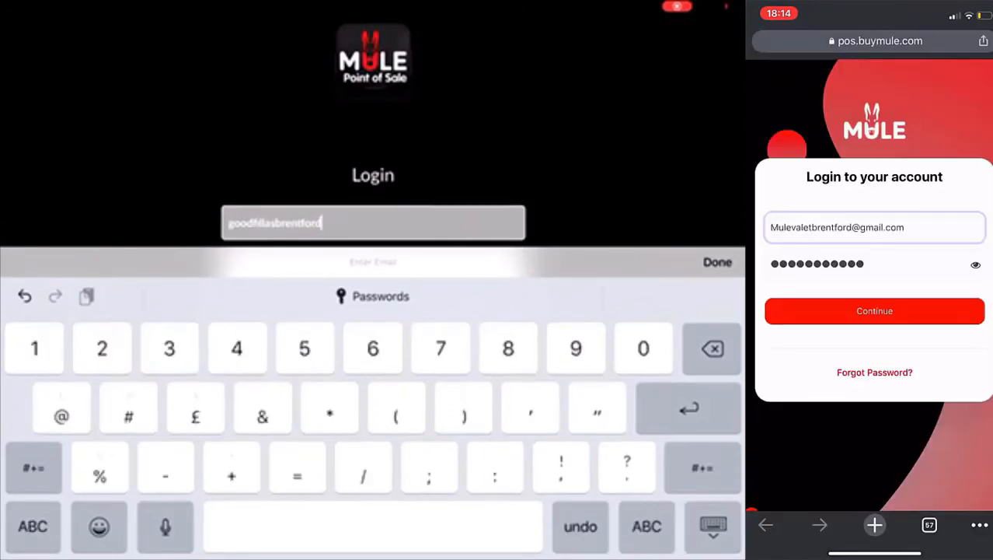
Log in on the tablet with the café account's email and password
click(718, 262)
click(373, 305)
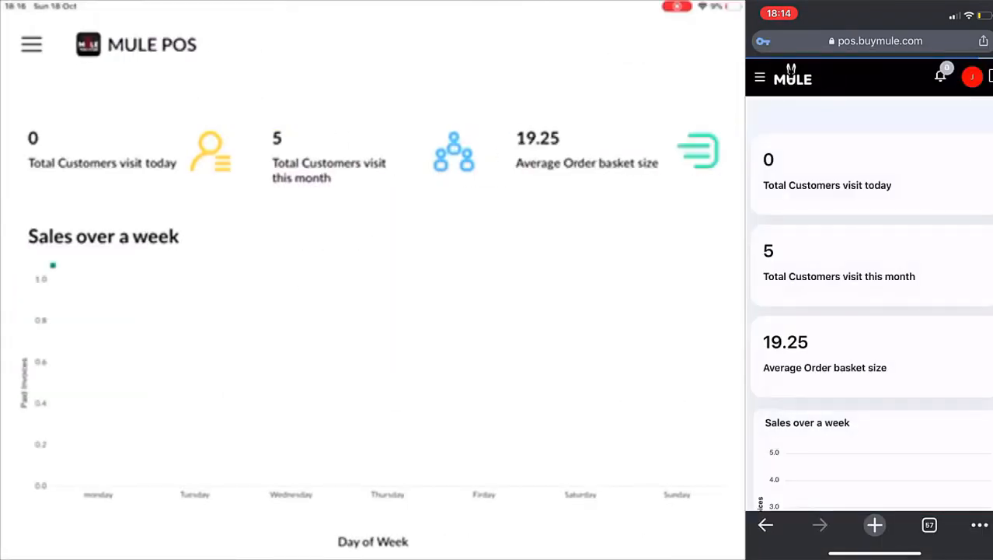
Open the POS sales screen on the tablet and on the phone site
scroll(869, 303, down, 7)
click(31, 44)
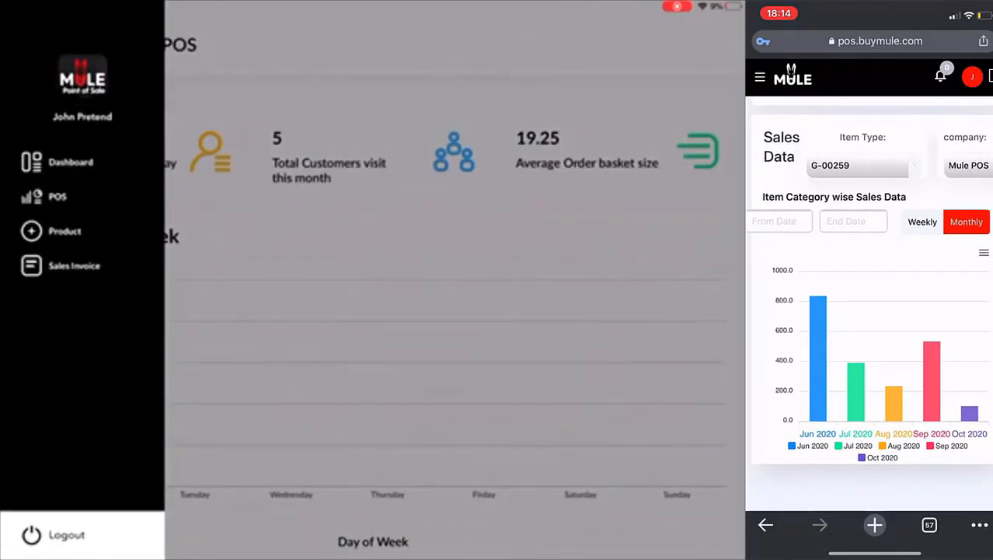
scroll(869, 303, down, 3)
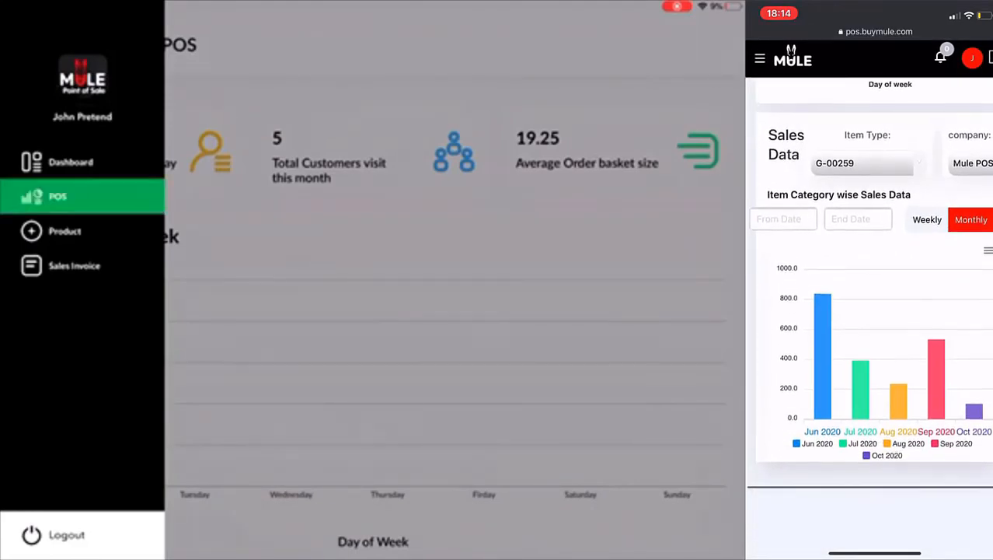
click(57, 196)
scroll(869, 303, up, 1)
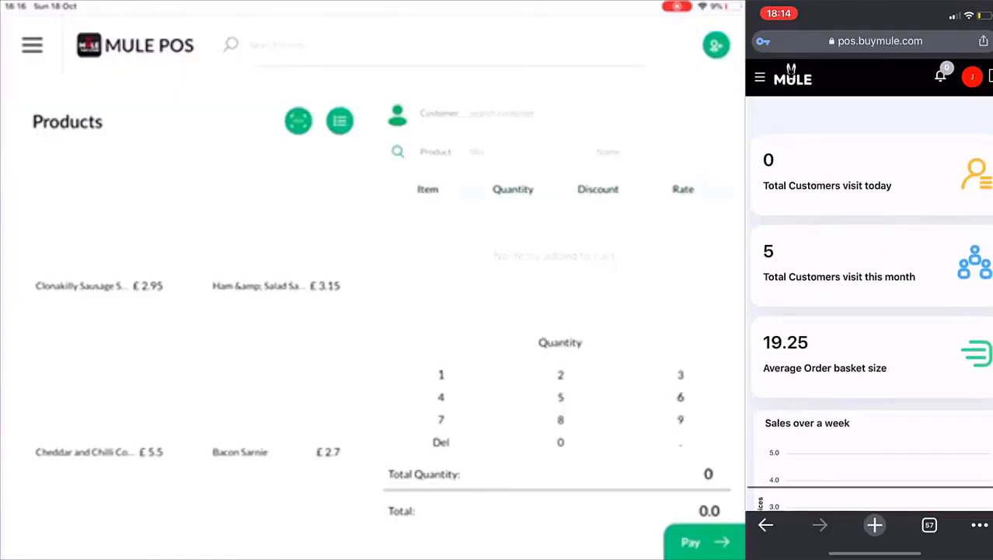
click(760, 77)
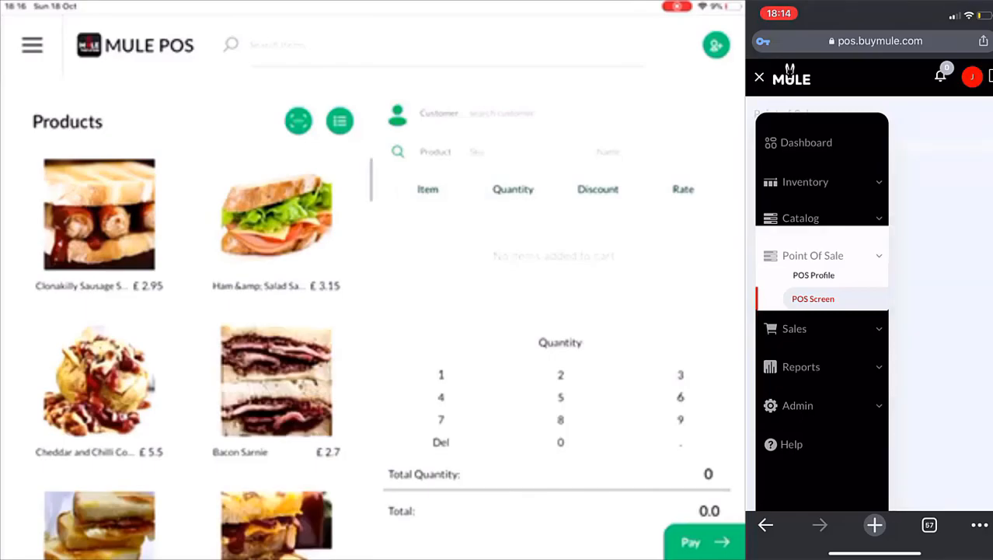
click(813, 298)
scroll(187, 349, down, 10)
scroll(187, 350, down, 20)
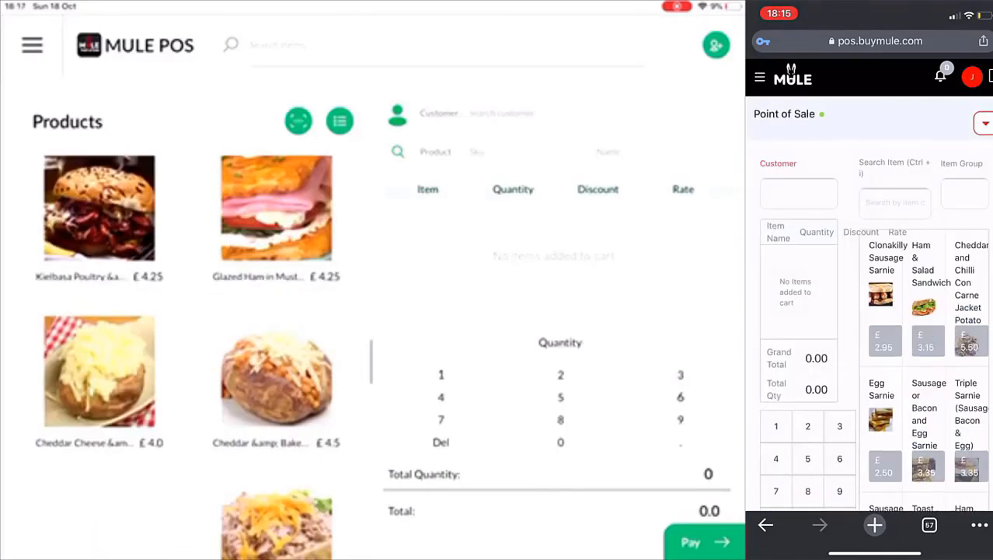